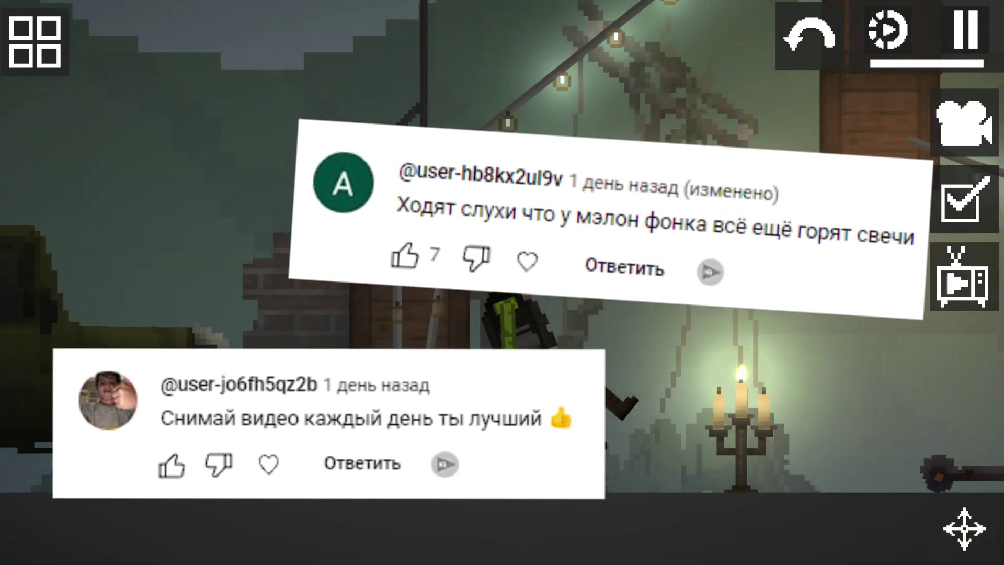
Bring up the object's context menu showing Change Color and Disable Collision.
{"action": "left_click", "coordinate": [510, 330]}
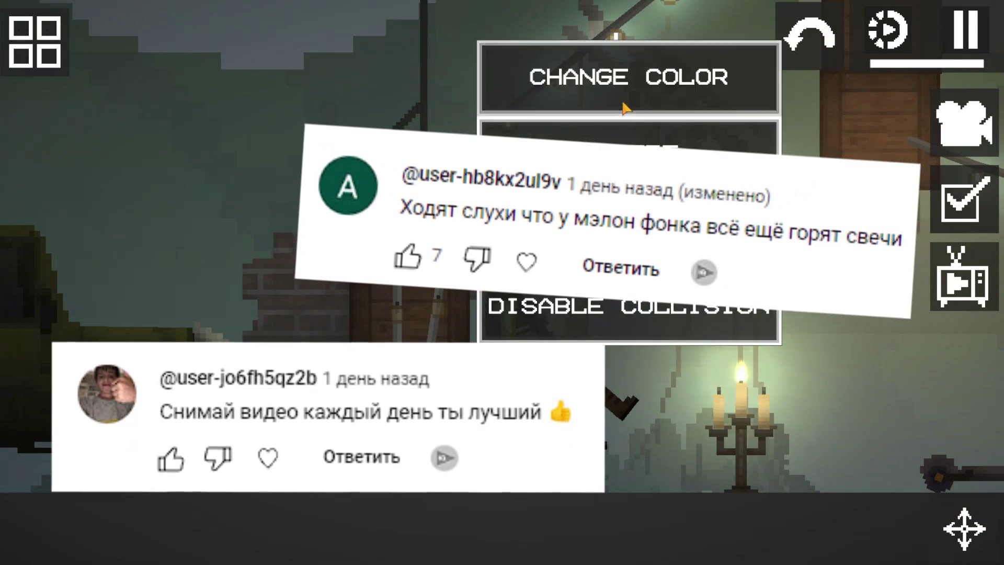
Recolour the object to a greyer shade by lowering the brightness.
{"action": "left_click", "coordinate": [654, 76]}
{"action": "left_click_drag", "start_coordinate": [612, 378], "coordinate": [565, 379]}
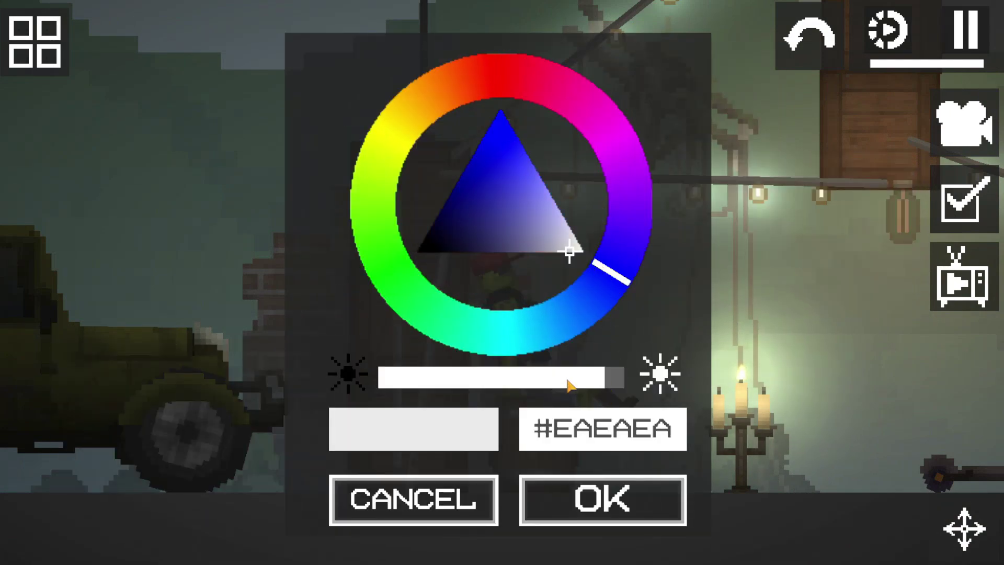
{"action": "left_click", "coordinate": [624, 478]}
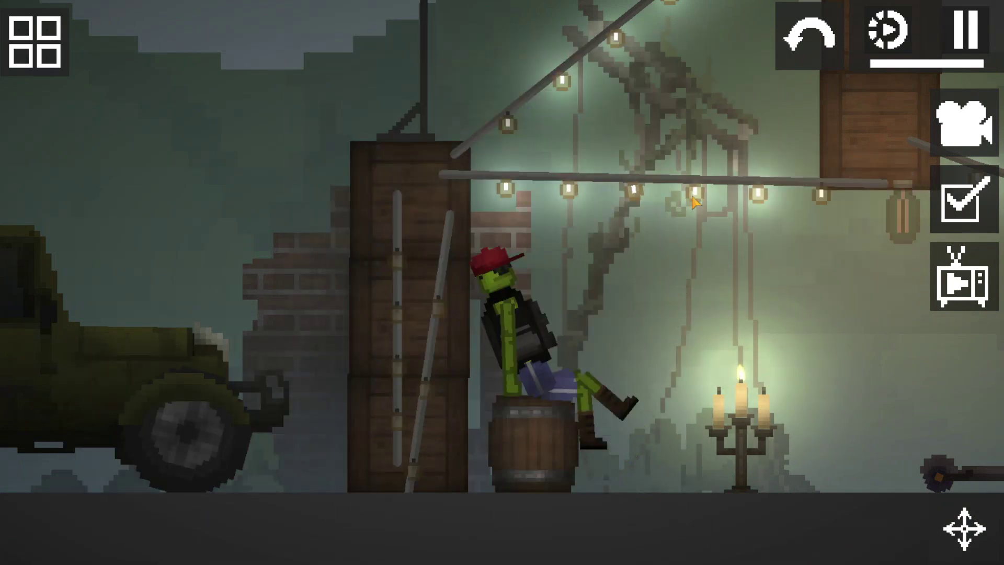
Recolour the object to blue #3535FF.
{"action": "left_click", "coordinate": [693, 200]}
{"action": "left_click", "coordinate": [683, 98]}
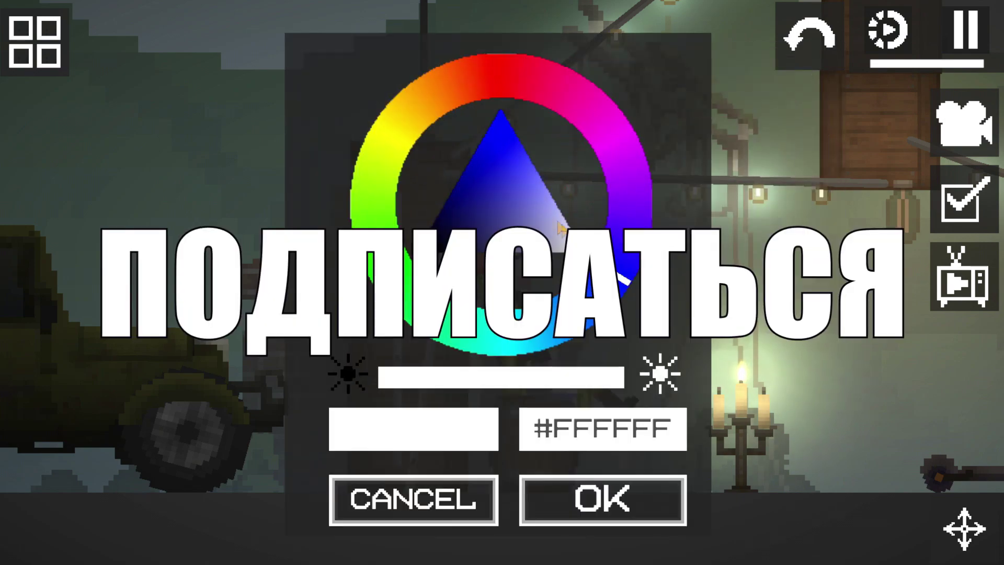
{"action": "left_click", "coordinate": [498, 178]}
{"action": "left_click", "coordinate": [527, 155]}
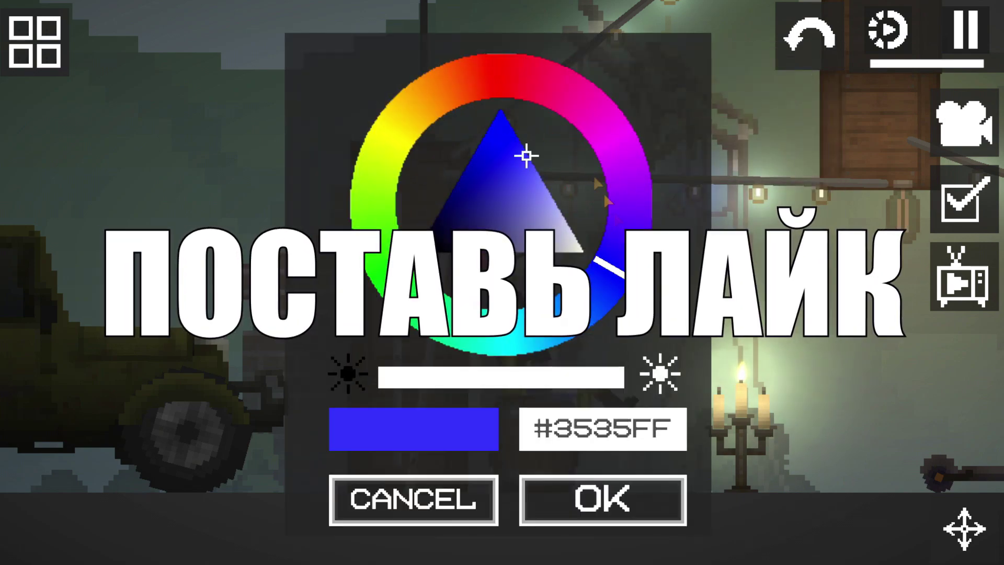
{"action": "left_click", "coordinate": [658, 504]}
Reopen the object's colour picker and close it without changes.
{"action": "left_click", "coordinate": [619, 369]}
{"action": "left_click", "coordinate": [633, 135]}
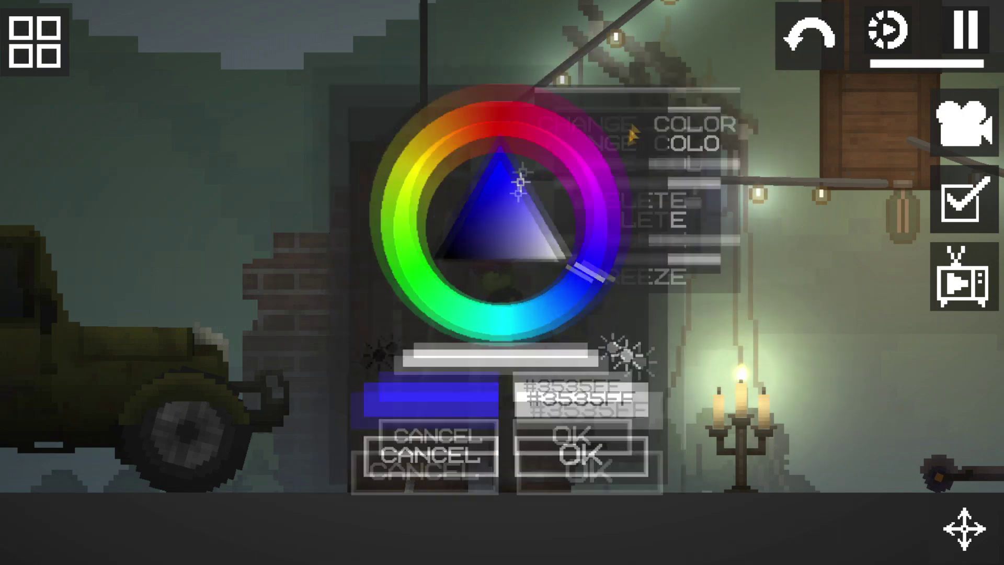
{"action": "left_click", "coordinate": [610, 488]}
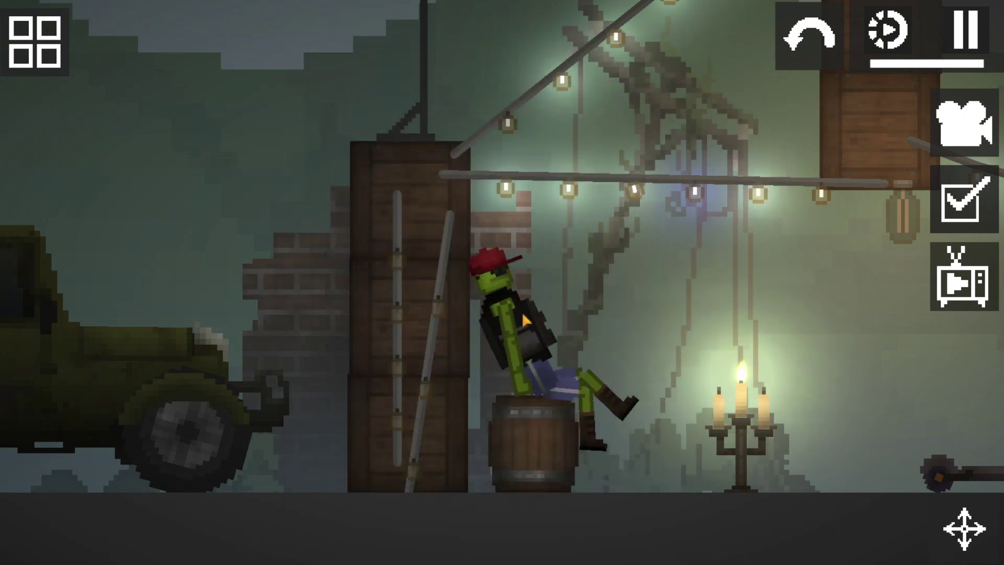
{"action": "scroll", "coordinate": [794, 299], "scroll_direction": "down", "scroll_amount": 3}
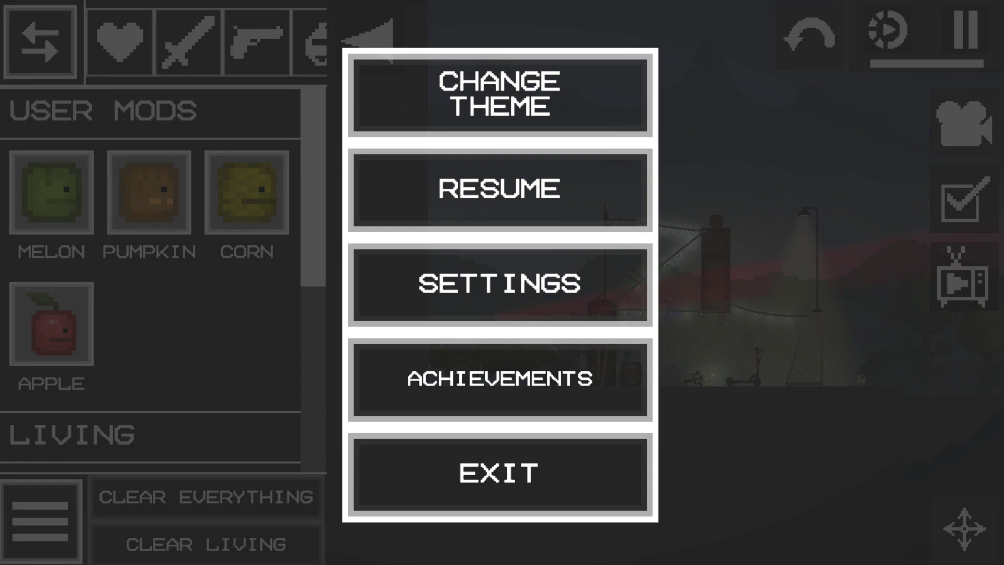
Browse the 12/15 achievements list to the bottom, close it, and resume the sandbox.
{"action": "left_click", "coordinate": [535, 382]}
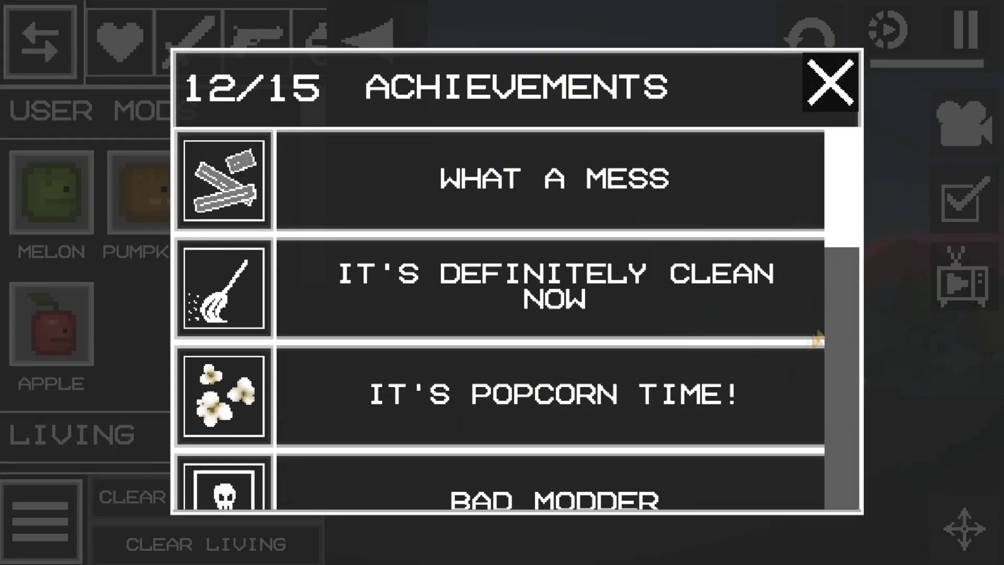
{"action": "left_click_drag", "start_coordinate": [842, 223], "coordinate": [841, 509]}
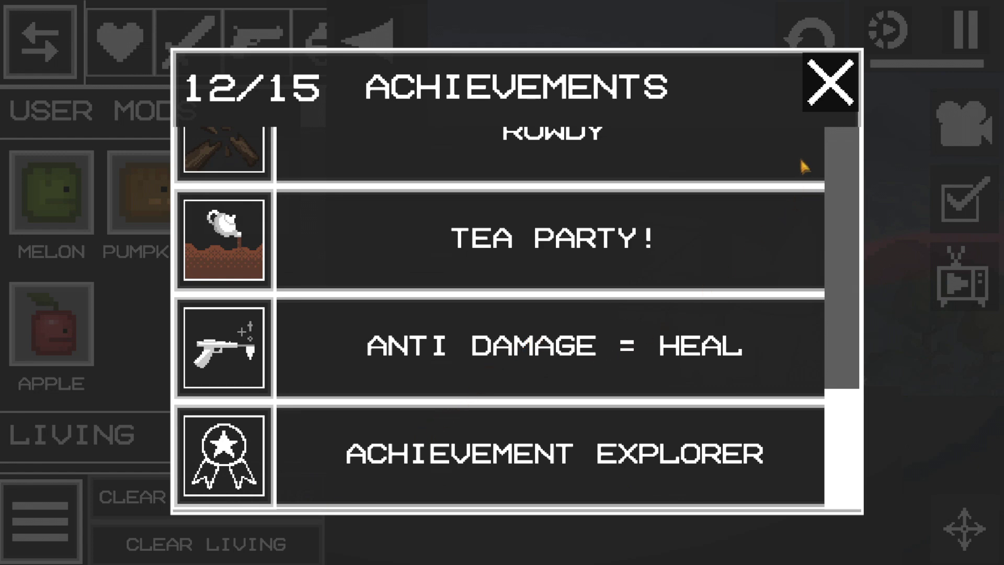
{"action": "left_click", "coordinate": [816, 103]}
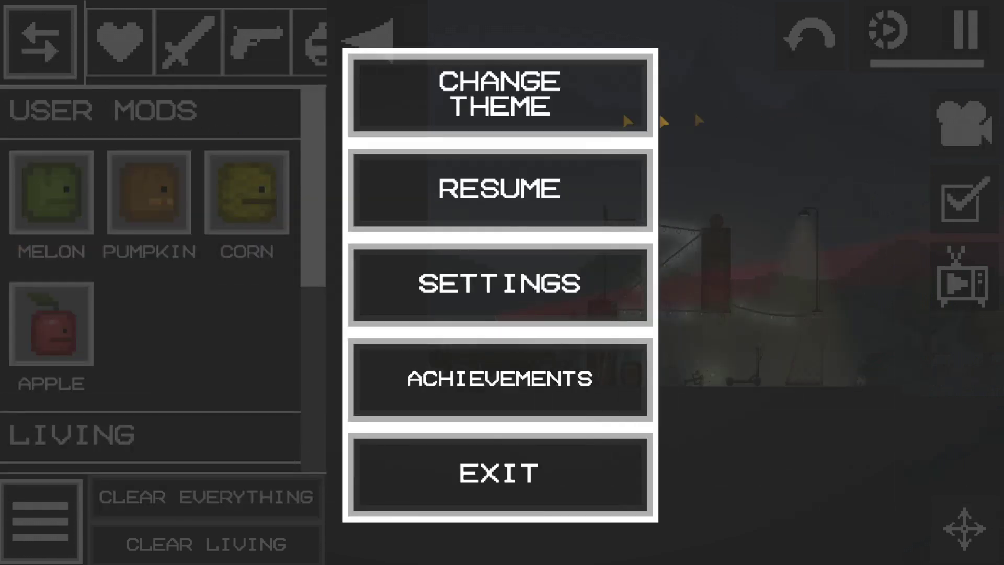
{"action": "left_click", "coordinate": [453, 180]}
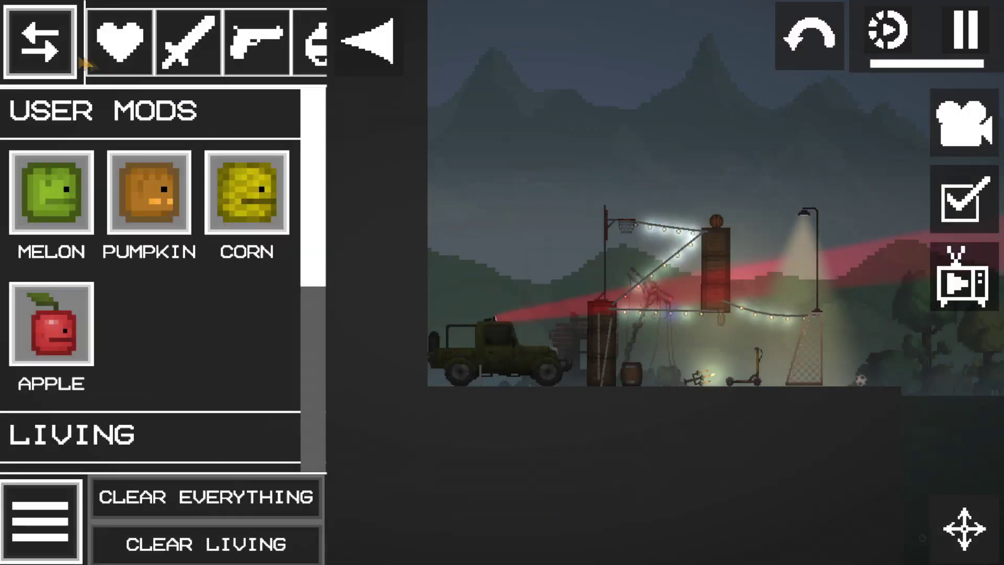
Exit the sandbox to the main menu and create a new Untitled mod in the Mod Editor.
{"action": "left_click", "coordinate": [69, 490]}
{"action": "left_click", "coordinate": [400, 440]}
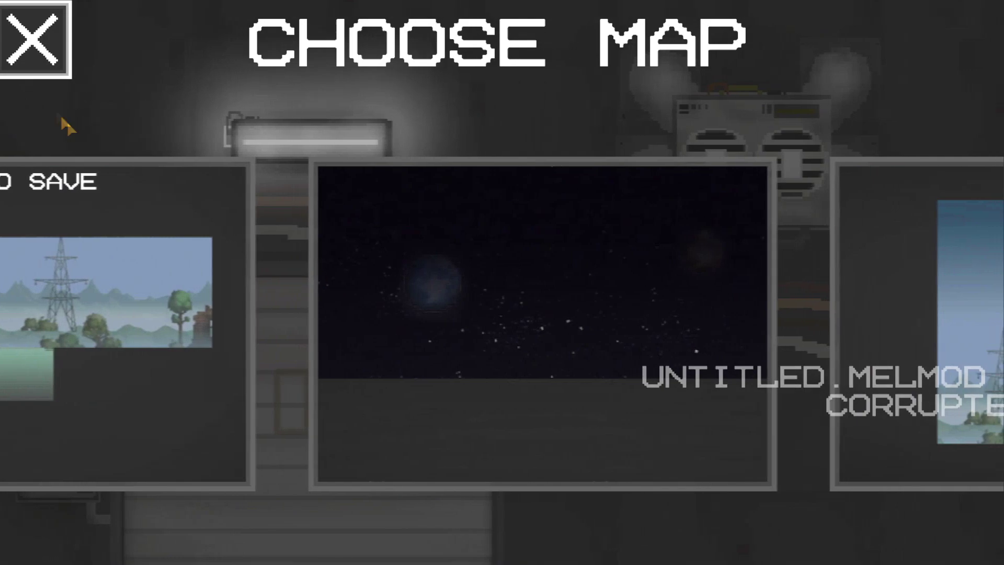
{"action": "left_click", "coordinate": [55, 71]}
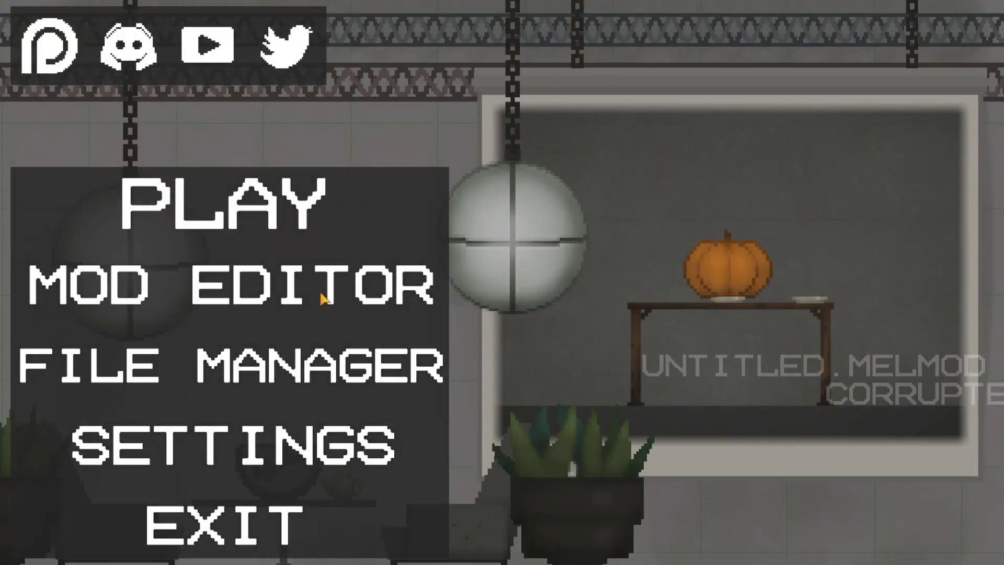
{"action": "left_click", "coordinate": [322, 297]}
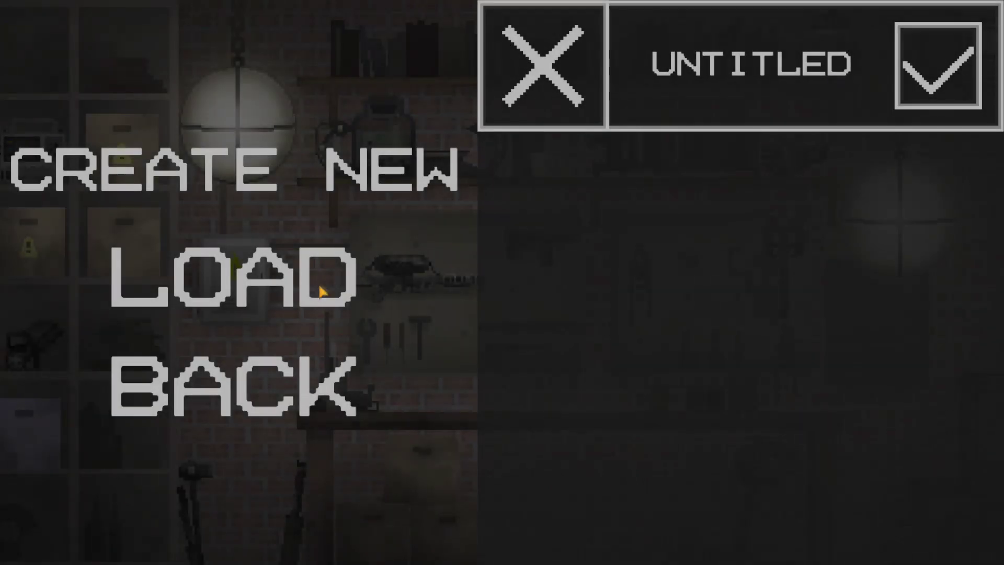
{"action": "key", "text": "Return"}
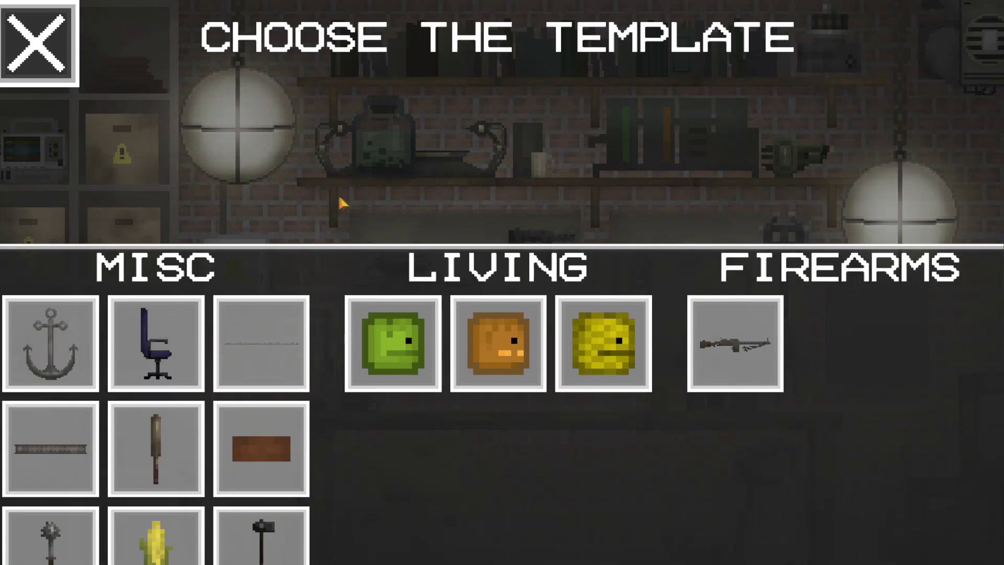
Start a mod from the rifle template and set its Damage to -400.
{"action": "left_click", "coordinate": [738, 334]}
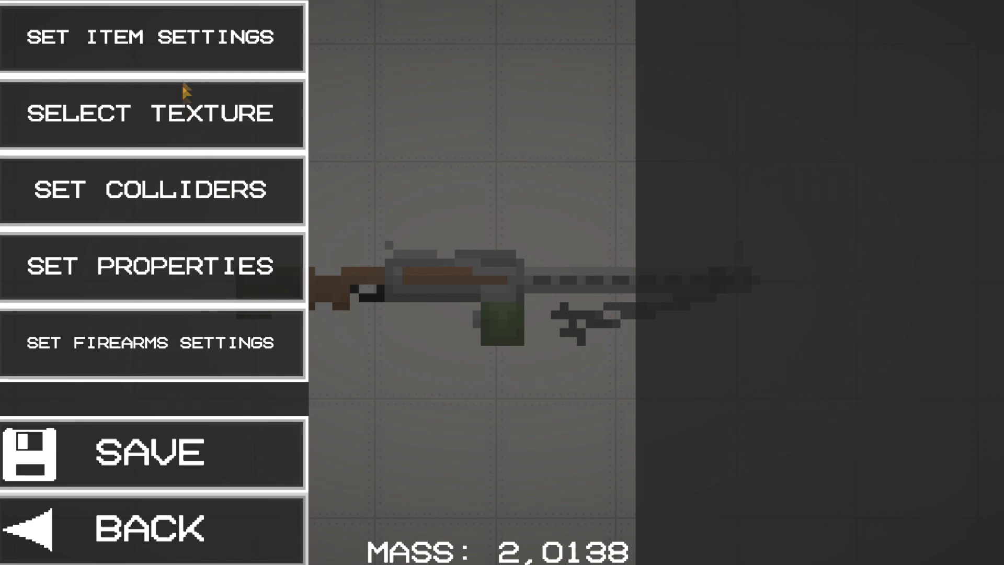
{"action": "left_click", "coordinate": [221, 270]}
{"action": "left_click", "coordinate": [240, 339]}
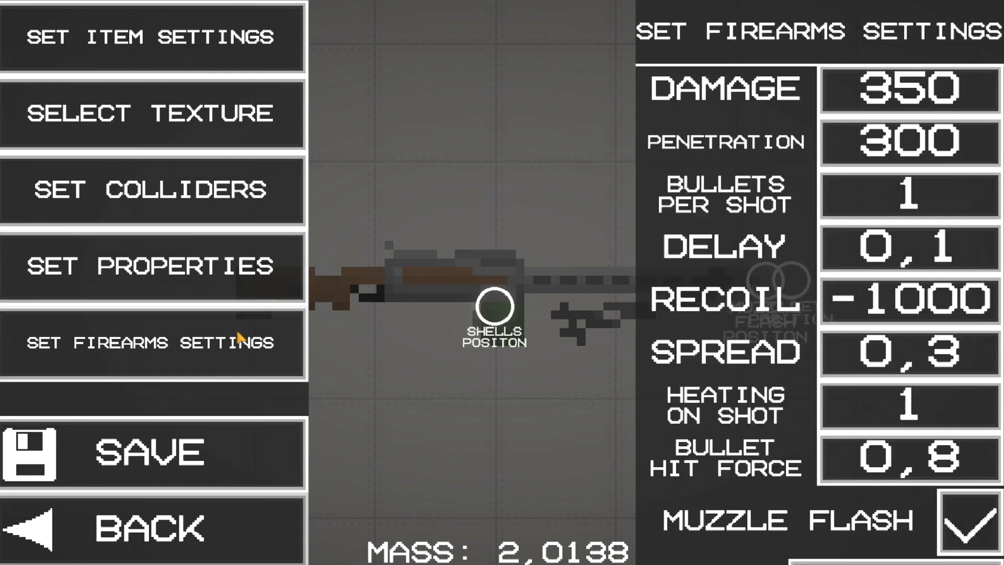
{"action": "left_click", "coordinate": [912, 110]}
{"action": "type", "text": "-400"}
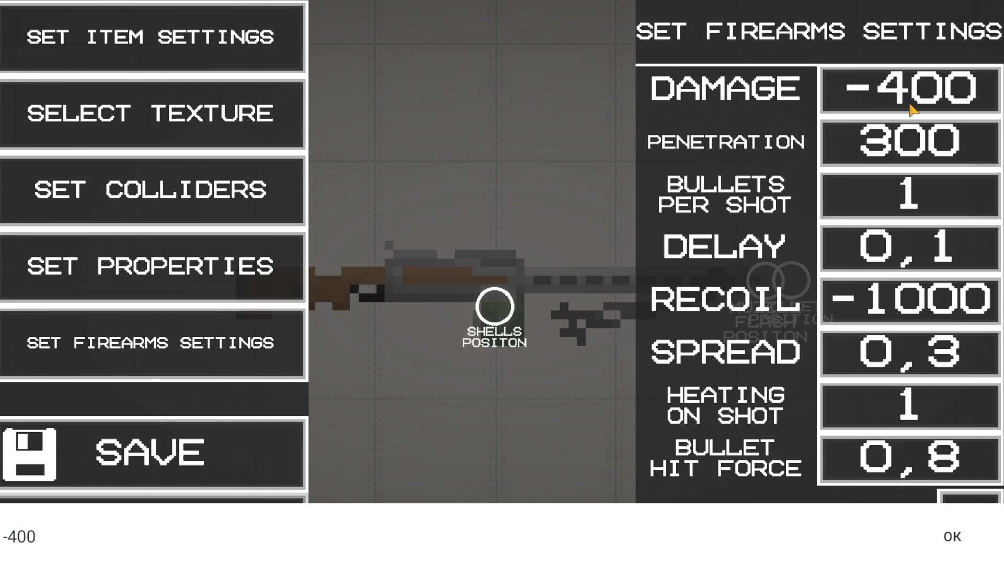
{"action": "left_click", "coordinate": [954, 533]}
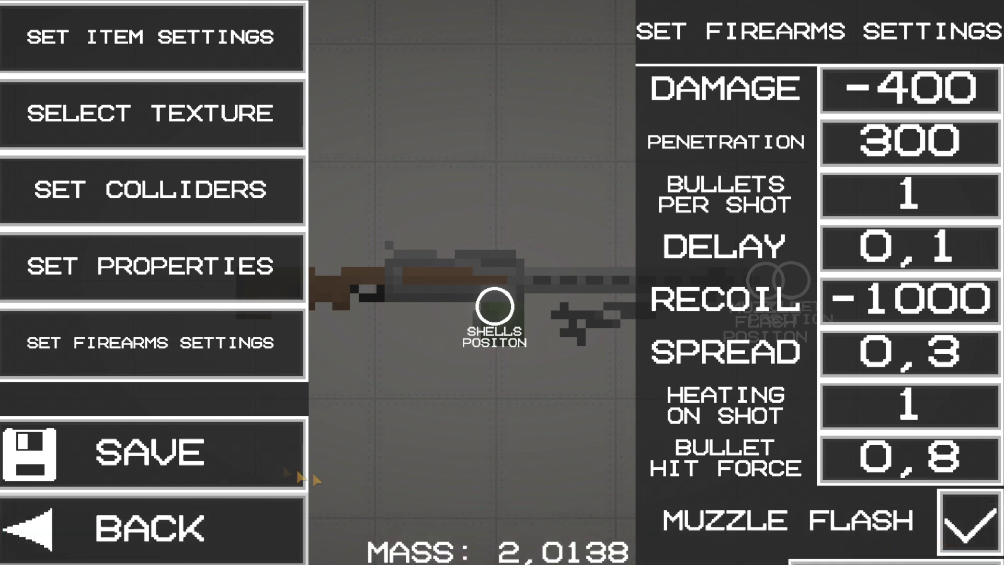
Save the rifle mod over the existing file and leave the item editor.
{"action": "left_click", "coordinate": [302, 477]}
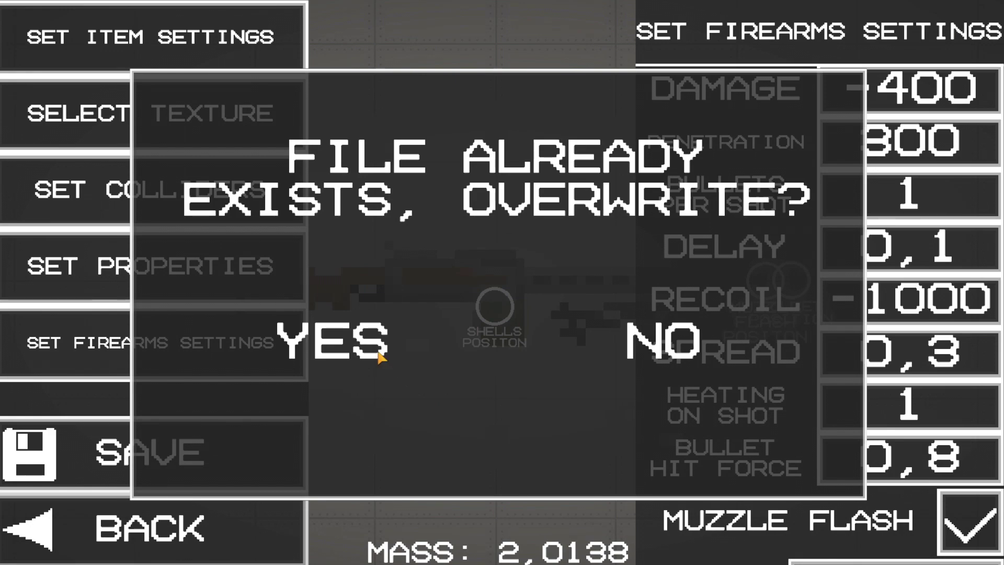
{"action": "left_click", "coordinate": [379, 357]}
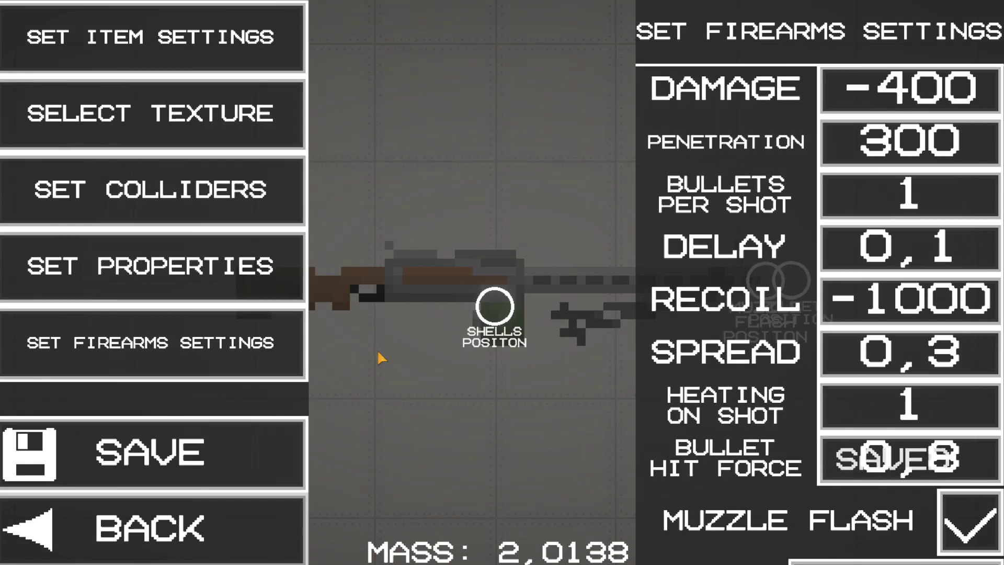
{"action": "left_click", "coordinate": [248, 515]}
{"action": "left_click", "coordinate": [330, 357]}
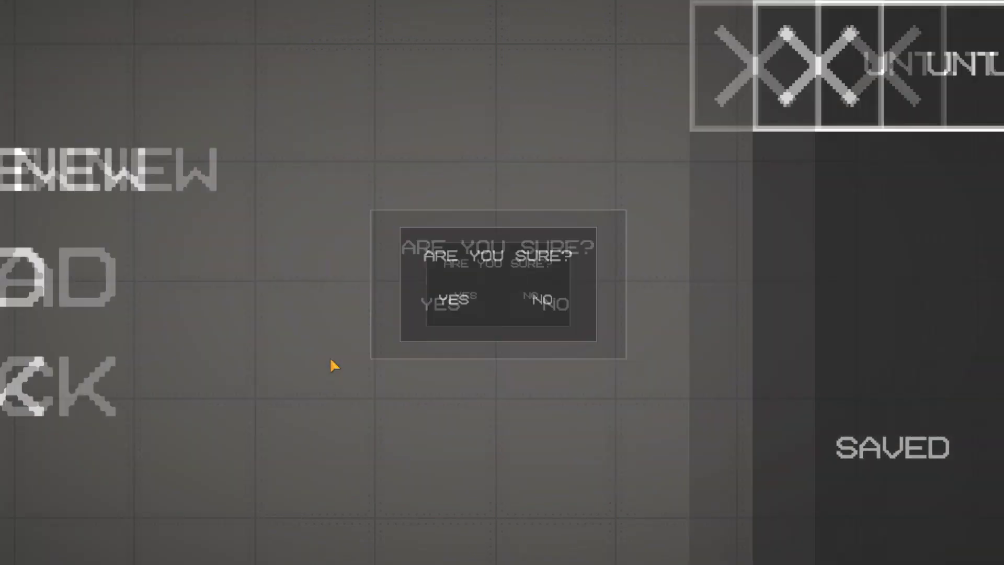
{"action": "left_click", "coordinate": [313, 390]}
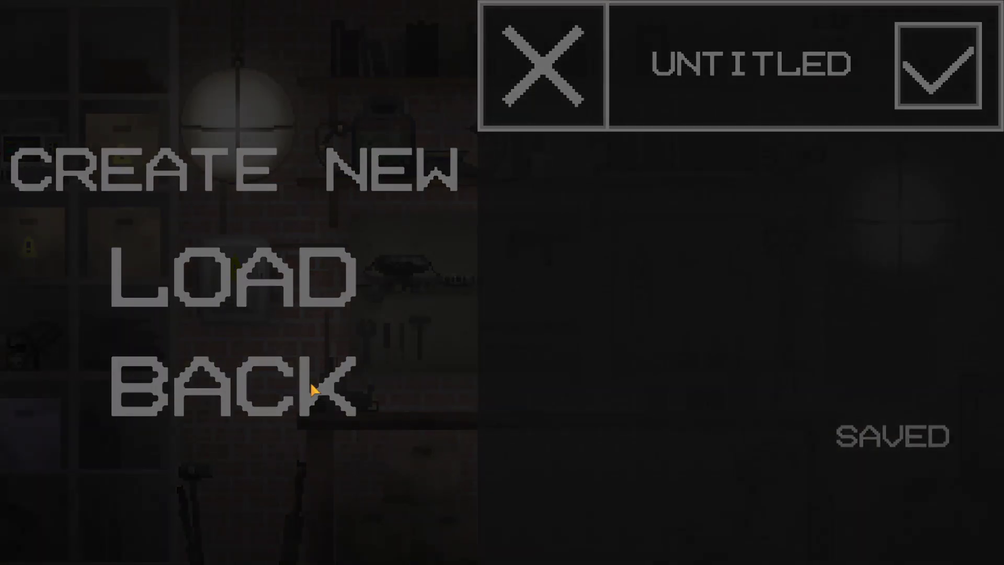
{"action": "scroll", "coordinate": [863, 440], "scroll_direction": "down", "scroll_amount": 3}
{"action": "left_click_drag", "start_coordinate": [865, 469], "coordinate": [865, 492]}
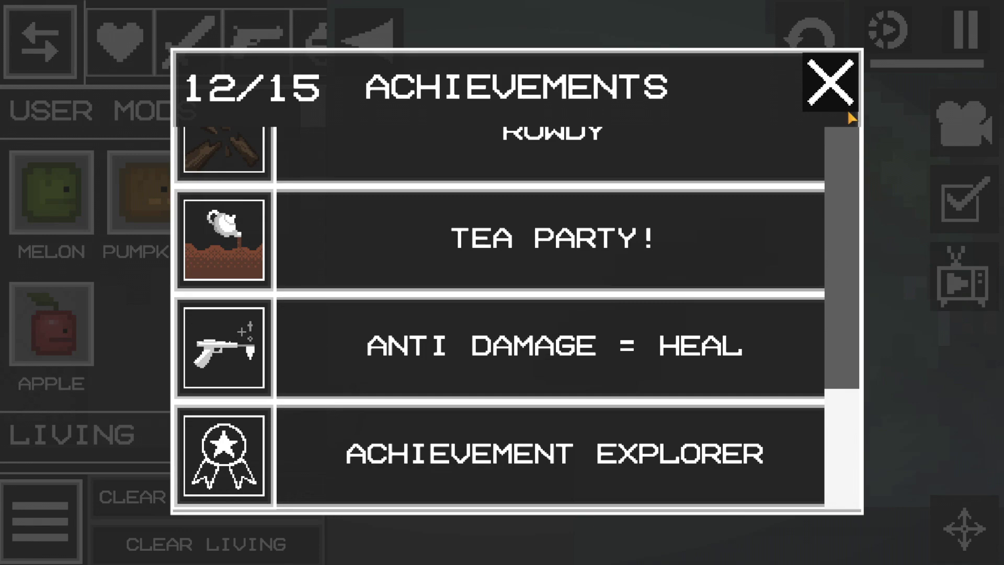
Close the achievements list and pan the view toward open ground.
{"action": "left_click", "coordinate": [869, 83]}
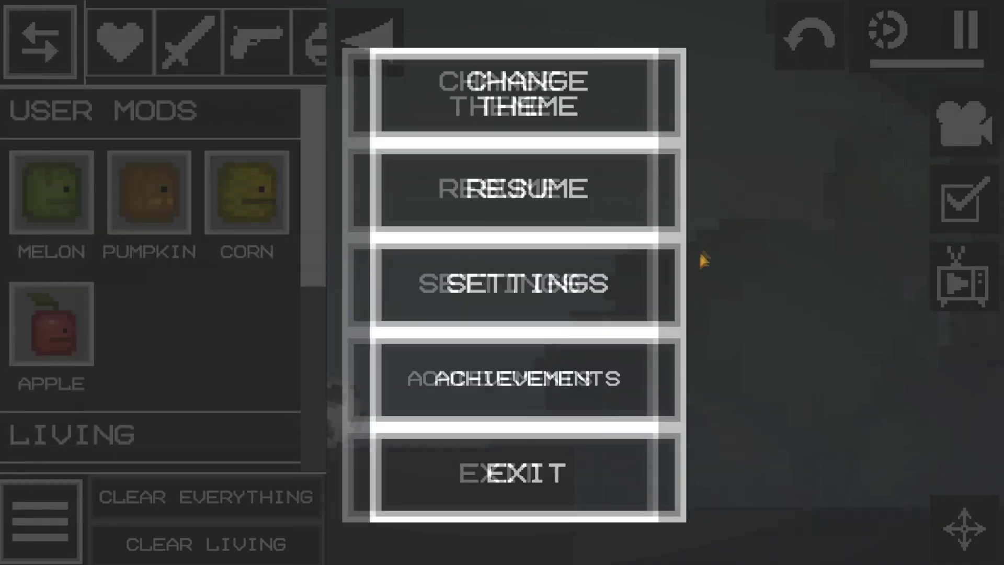
{"action": "left_click", "coordinate": [561, 192]}
{"action": "scroll", "coordinate": [713, 305], "scroll_direction": "down", "scroll_amount": 3}
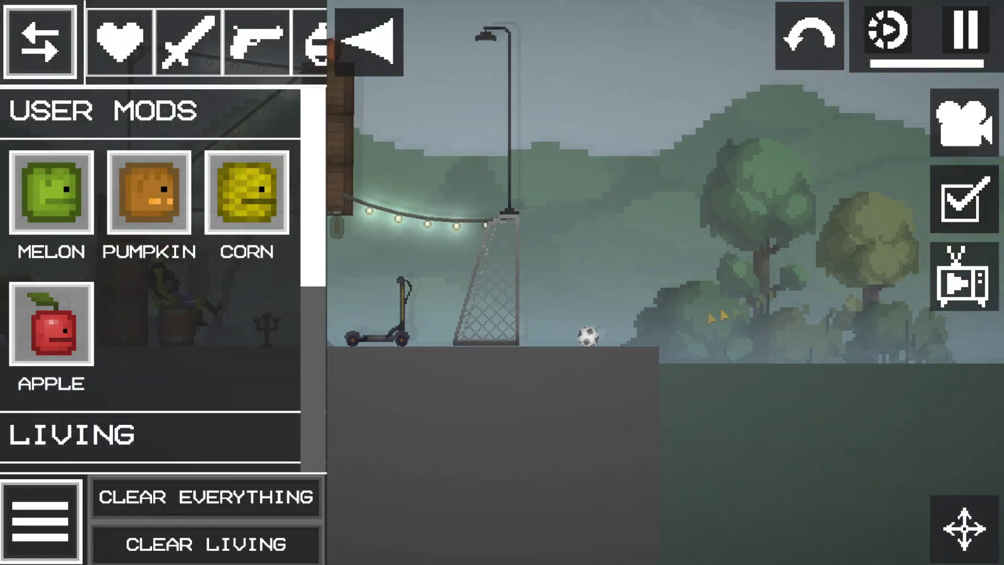
{"action": "left_click_drag", "start_coordinate": [712, 304], "coordinate": [511, 333]}
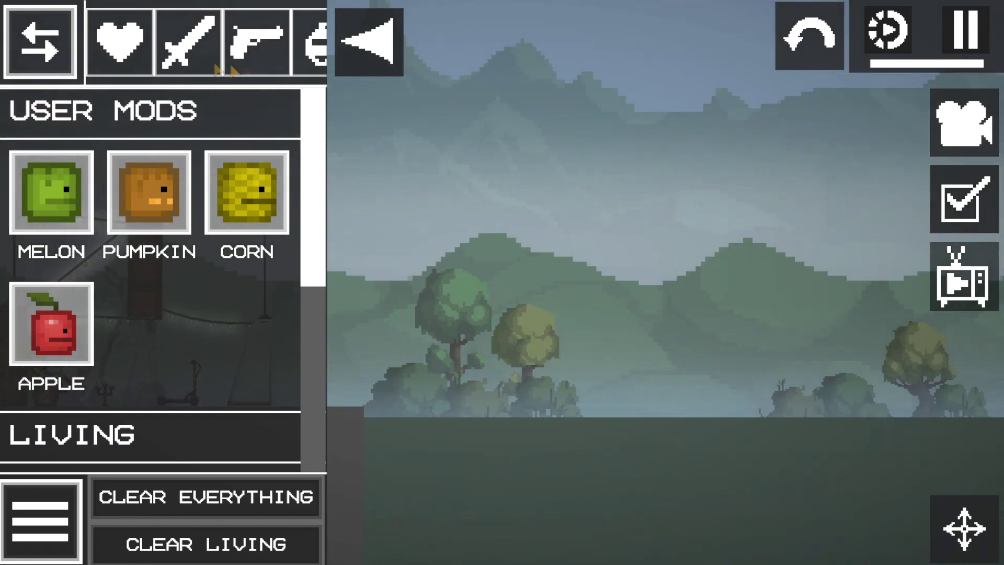
{"action": "scroll", "coordinate": [217, 70], "scroll_direction": "down", "scroll_amount": 10}
From copies and saves, place a stack of three crates in the sky.
{"action": "left_click", "coordinate": [310, 45]}
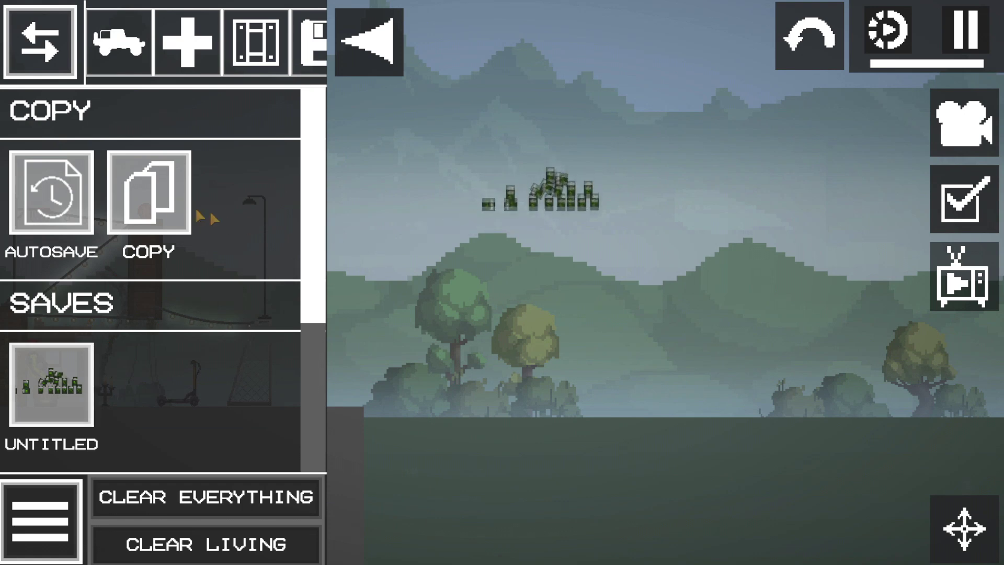
{"action": "left_click_drag", "start_coordinate": [443, 157], "coordinate": [540, 162]}
{"action": "left_click", "coordinate": [549, 129]}
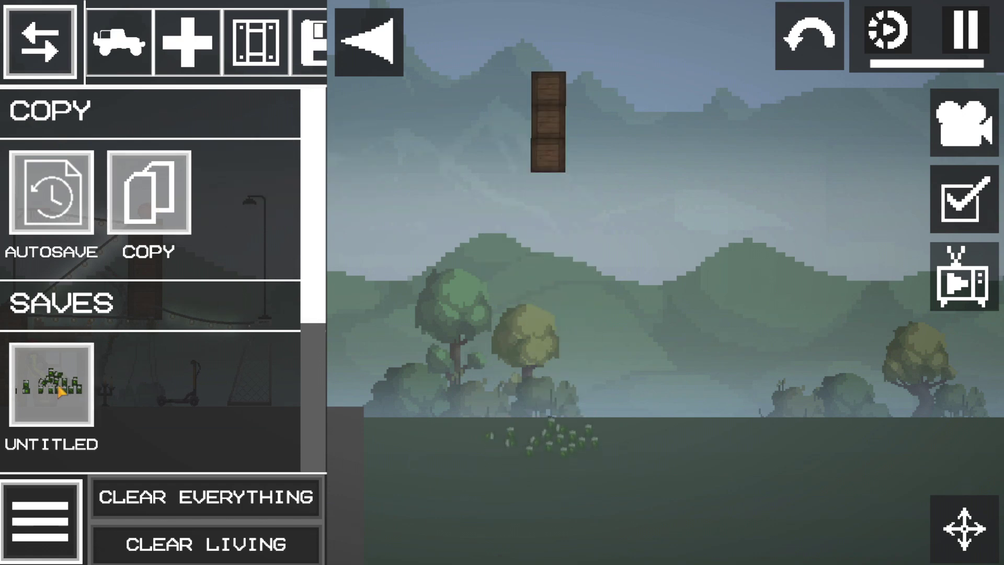
Spawn several copies of the saved Untitled barrel group onto the ground.
{"action": "left_click", "coordinate": [561, 247]}
{"action": "left_click", "coordinate": [51, 385]}
{"action": "left_click", "coordinate": [561, 243]}
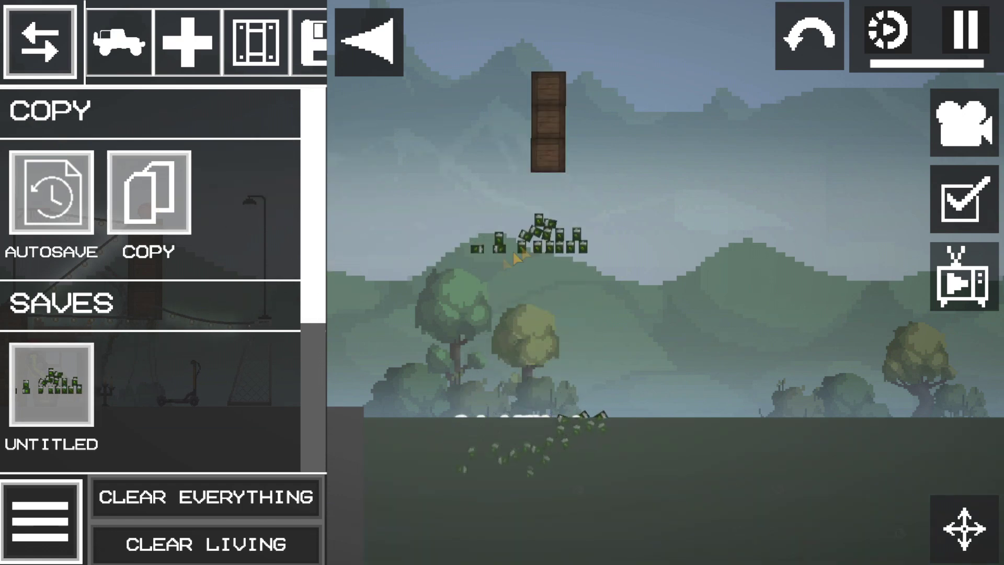
{"action": "left_click", "coordinate": [51, 385]}
{"action": "left_click", "coordinate": [561, 243]}
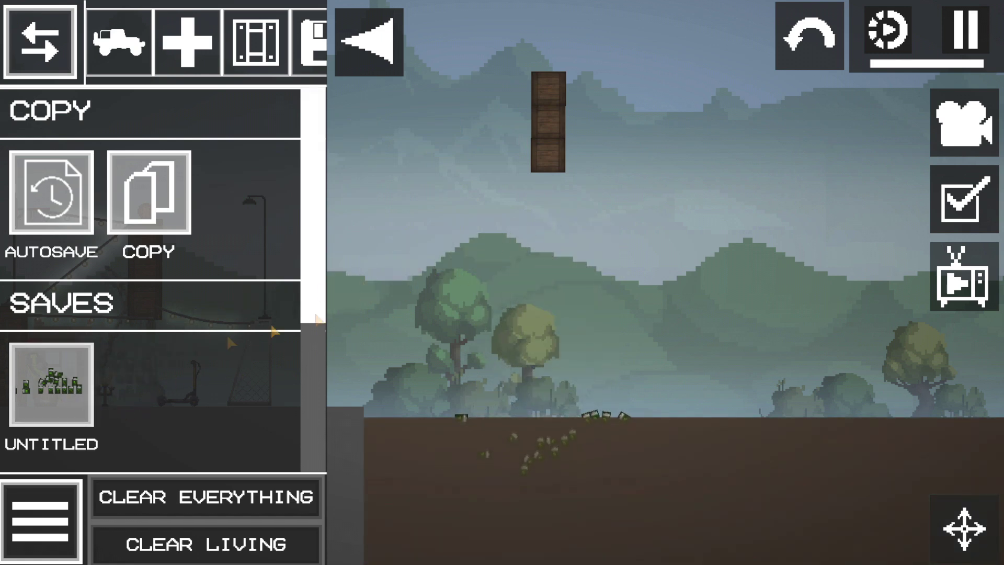
{"action": "left_click", "coordinate": [51, 384]}
{"action": "left_click", "coordinate": [607, 248]}
{"action": "left_click", "coordinate": [51, 384]}
{"action": "left_click", "coordinate": [628, 337]}
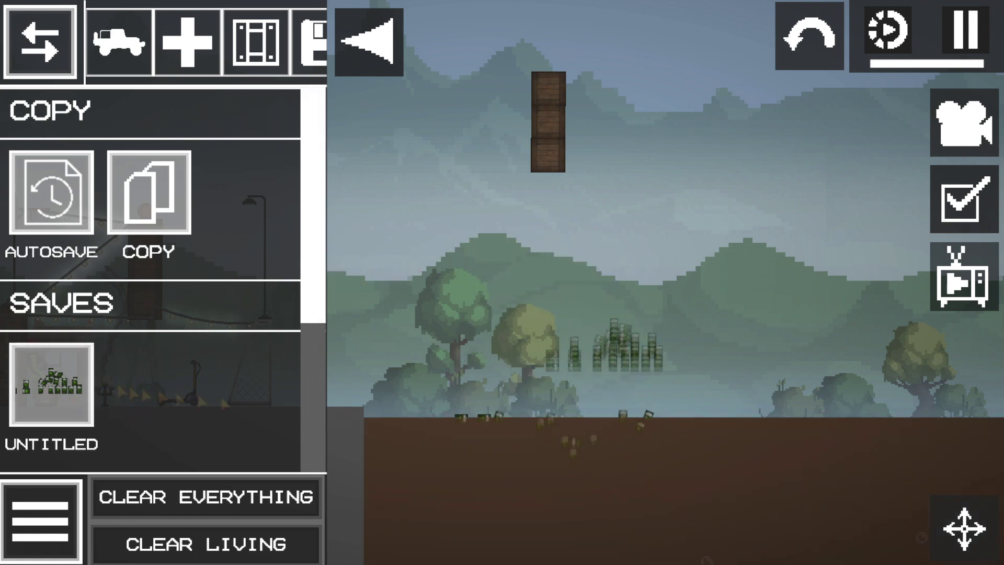
Clear everything from the map, then view and close the 12/15 achievements list.
{"action": "left_click", "coordinate": [218, 498]}
{"action": "left_click", "coordinate": [41, 519]}
{"action": "left_click", "coordinate": [483, 394]}
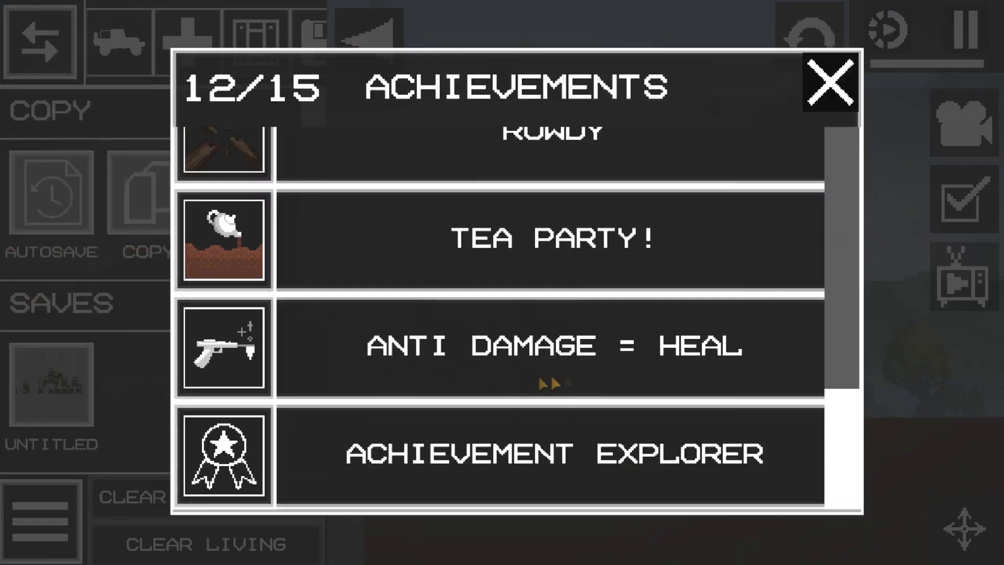
{"action": "scroll", "coordinate": [847, 408], "scroll_direction": "up", "scroll_amount": 3}
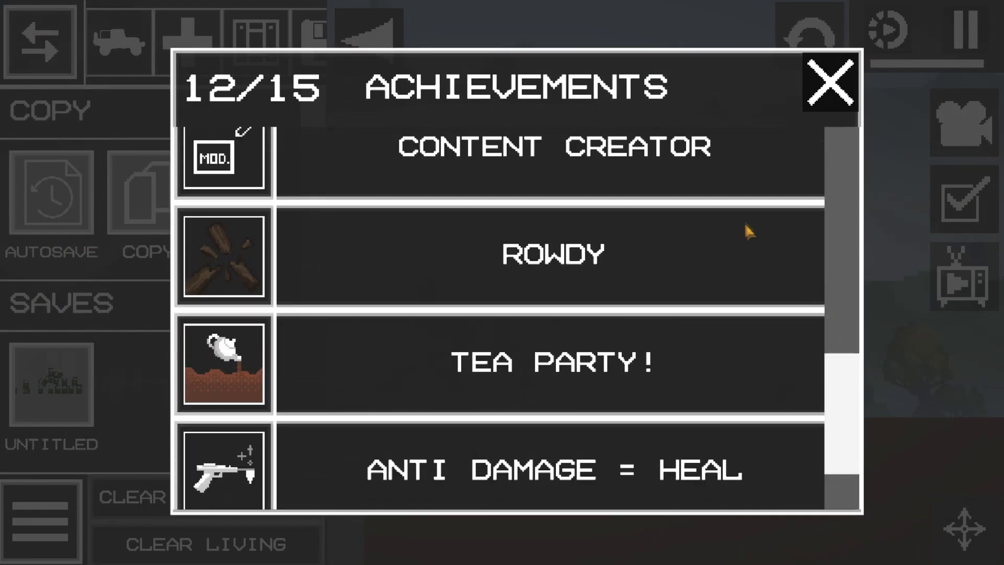
{"action": "left_click", "coordinate": [838, 105]}
Spawn a crate from OTHER inside the brick ruin and freeze it.
{"action": "left_click", "coordinate": [497, 188]}
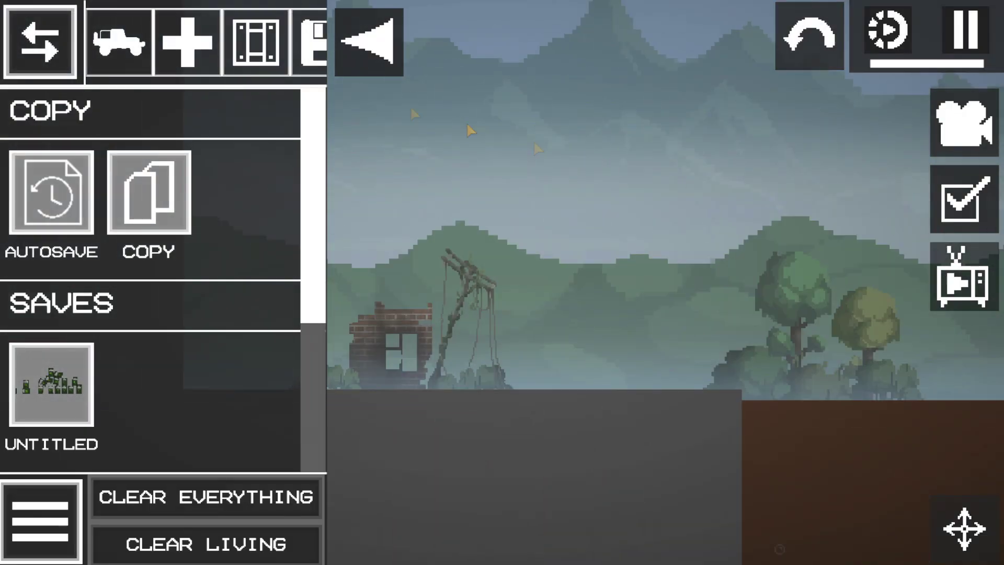
{"action": "left_click", "coordinate": [273, 49]}
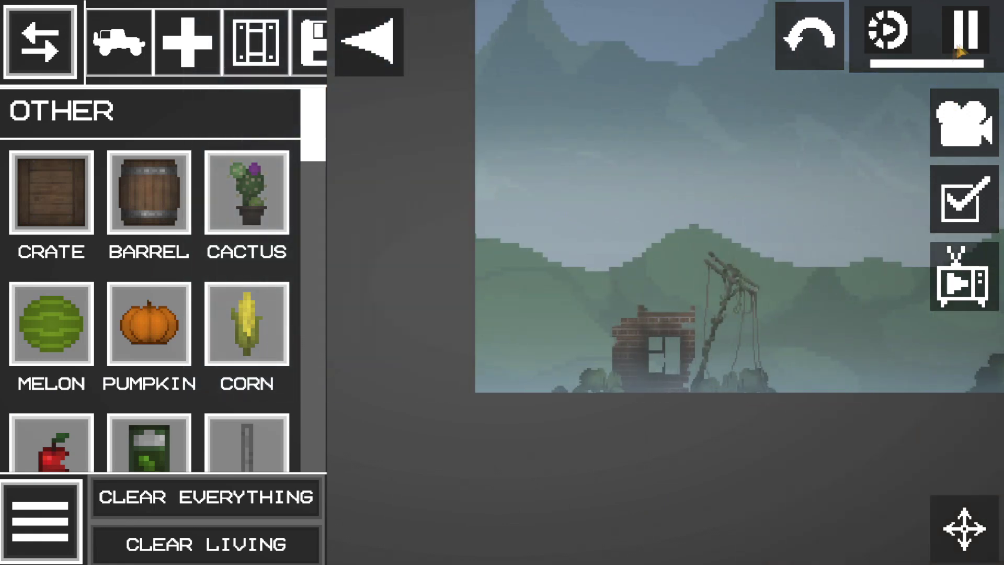
{"action": "right_click", "coordinate": [663, 351]}
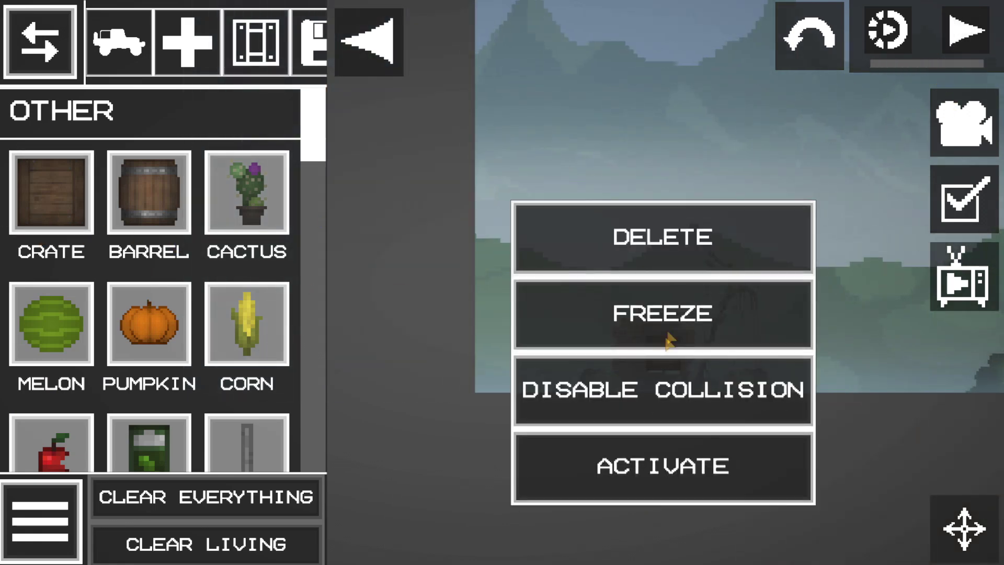
{"action": "left_click", "coordinate": [668, 338]}
{"action": "left_click_drag", "start_coordinate": [148, 53], "coordinate": [331, 83]}
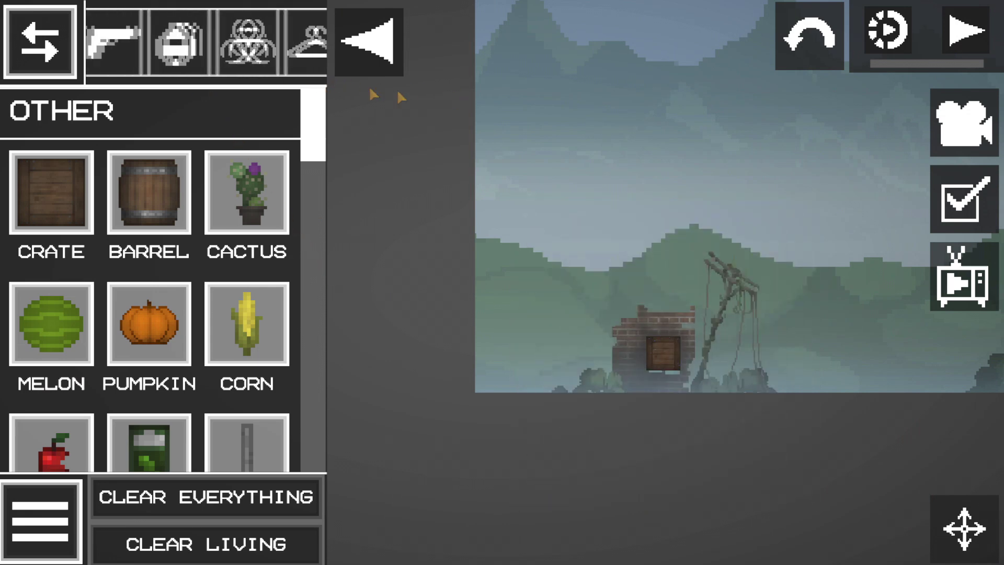
Place a minigun beside the crate and activate it so it fires.
{"action": "left_click", "coordinate": [233, 41]}
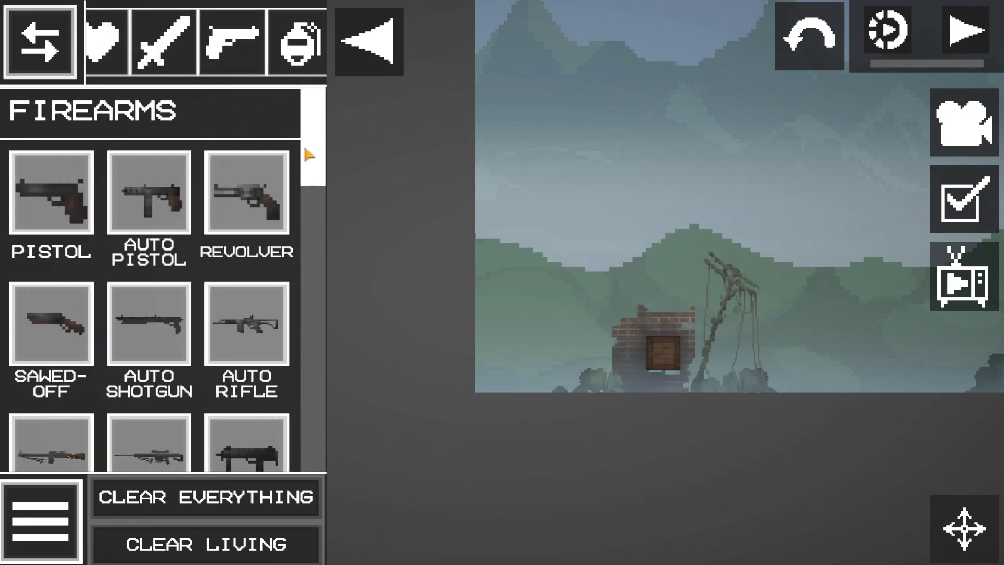
{"action": "left_click_drag", "start_coordinate": [308, 154], "coordinate": [307, 233]}
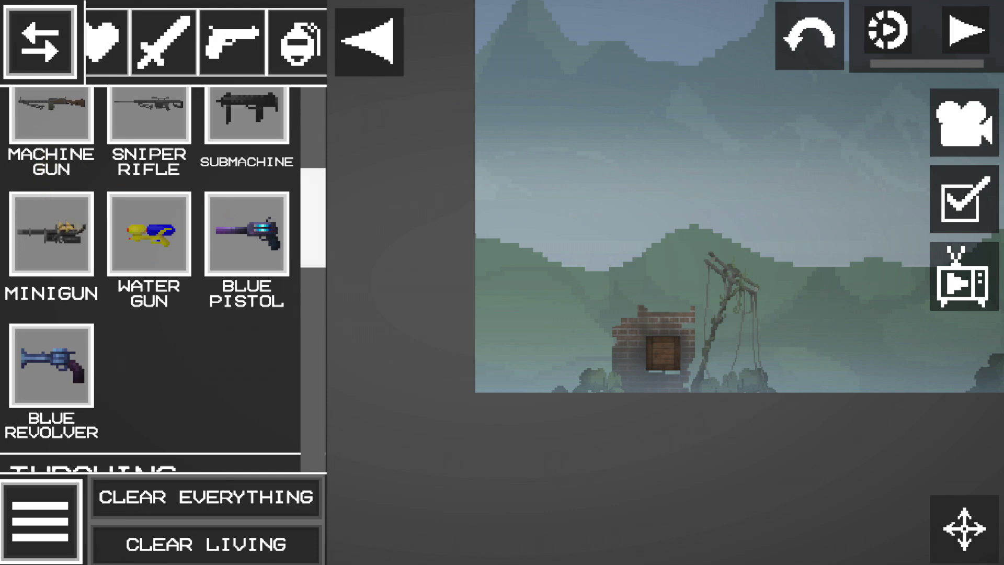
{"action": "right_click", "coordinate": [804, 348]}
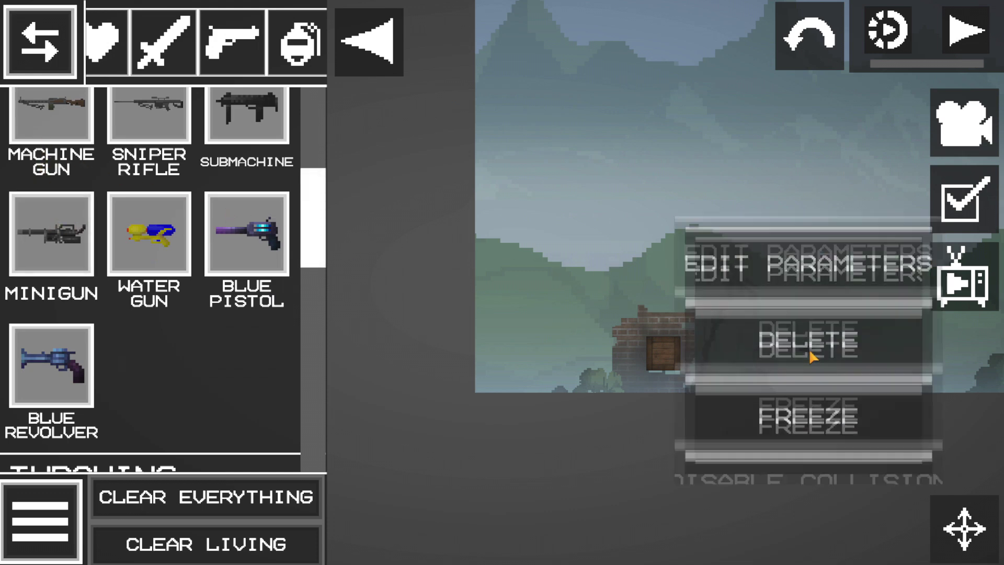
{"action": "left_click", "coordinate": [751, 369]}
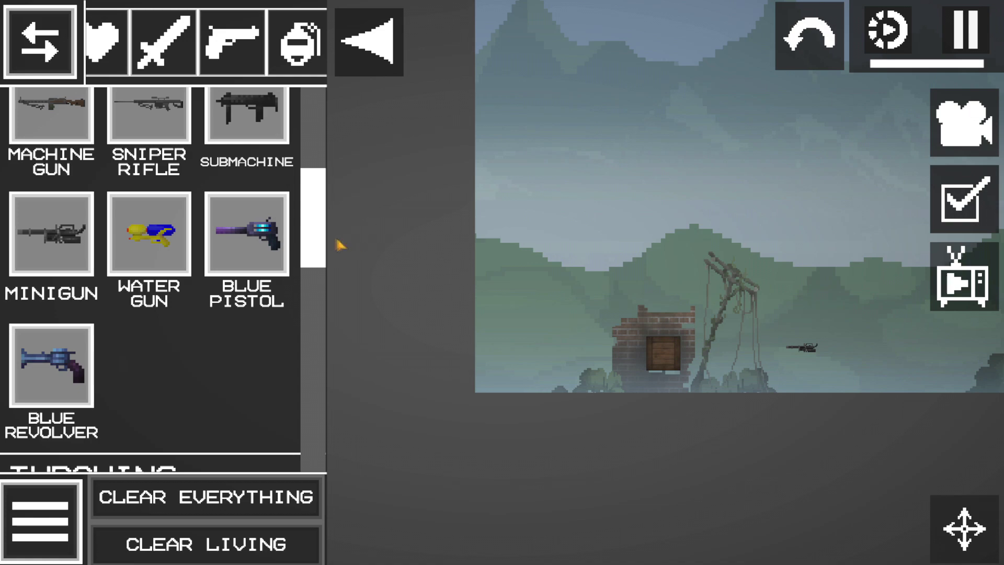
{"action": "left_click_drag", "start_coordinate": [322, 266], "coordinate": [313, 382]}
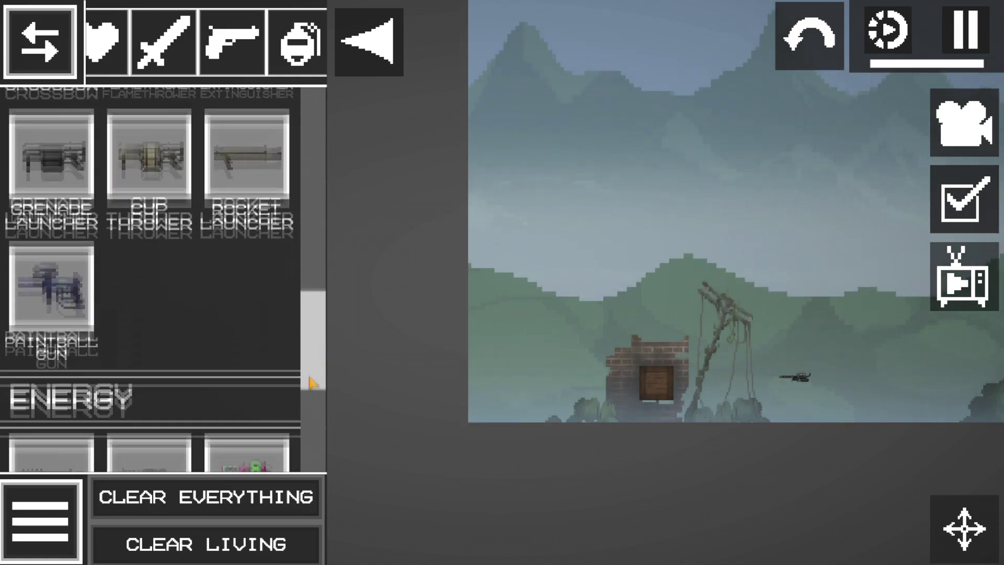
{"action": "left_click", "coordinate": [956, 49]}
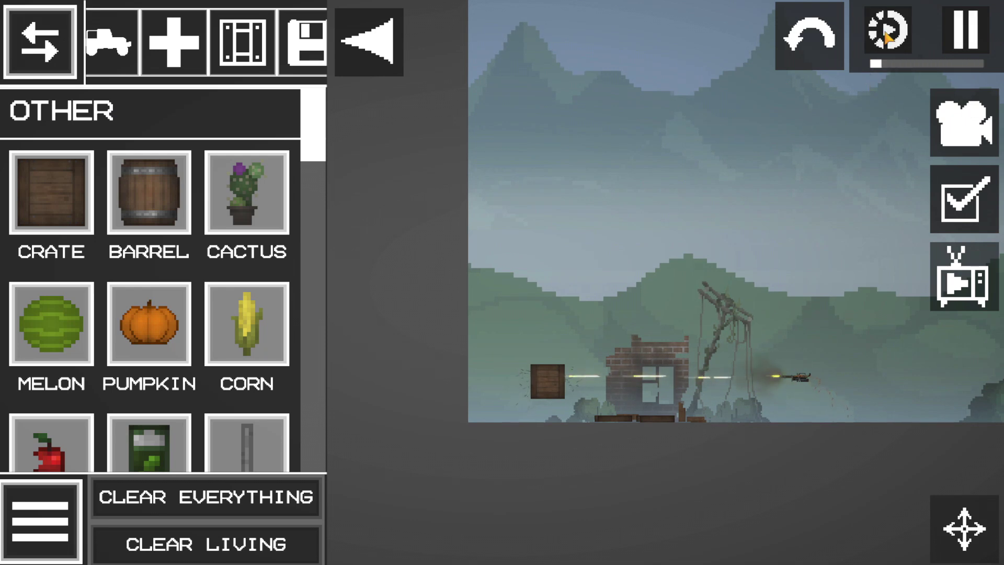
{"action": "scroll", "coordinate": [783, 272], "scroll_direction": "up", "scroll_amount": 2}
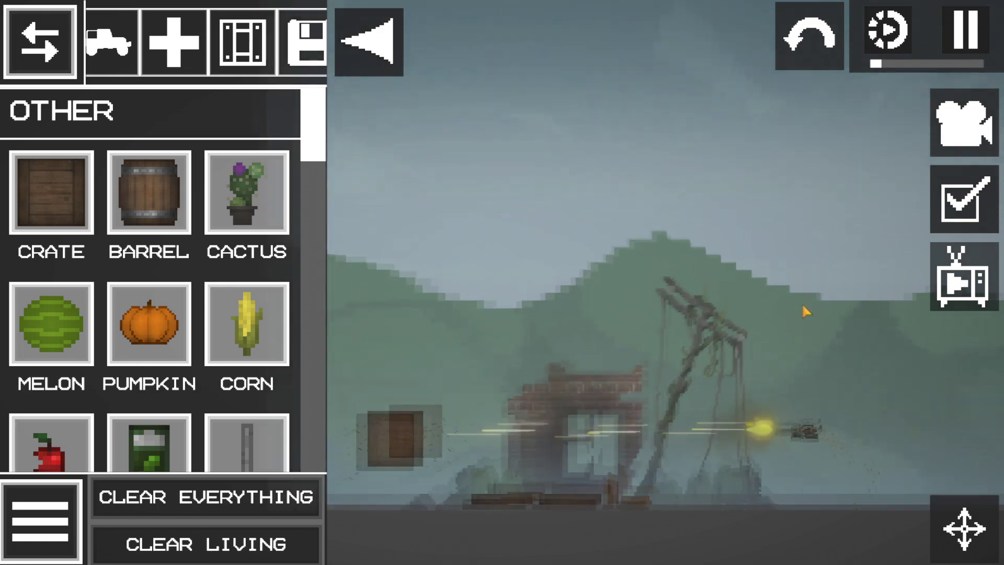
{"action": "scroll", "coordinate": [802, 303], "scroll_direction": "up", "scroll_amount": 2}
{"action": "scroll", "coordinate": [791, 345], "scroll_direction": "up", "scroll_amount": 3}
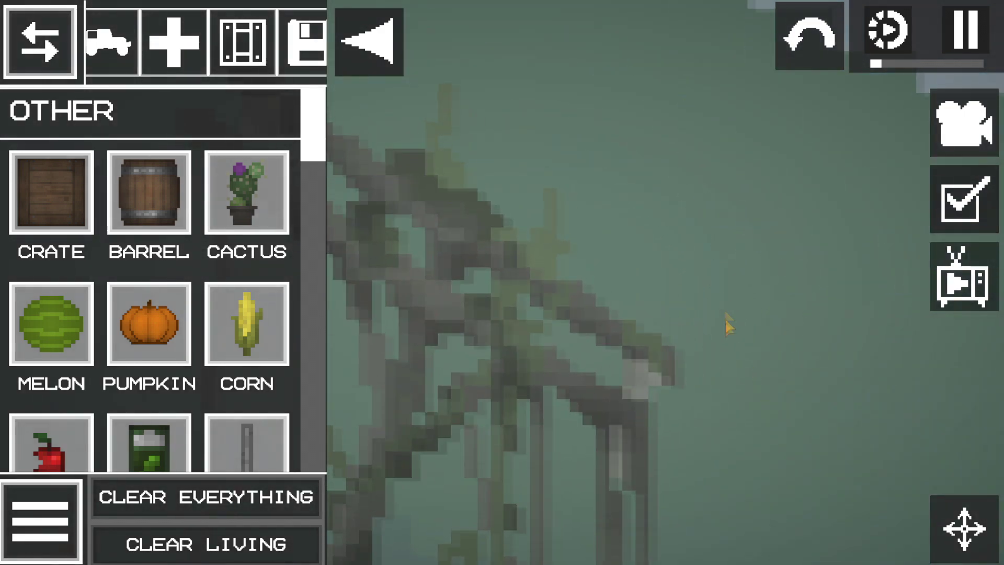
{"action": "scroll", "coordinate": [724, 318], "scroll_direction": "down", "scroll_amount": 2}
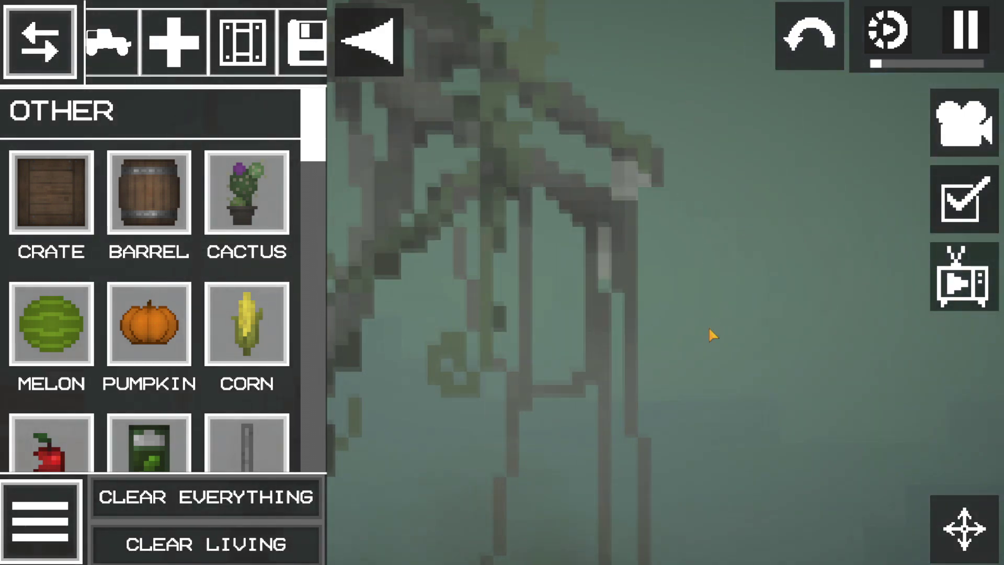
{"action": "scroll", "coordinate": [619, 149], "scroll_direction": "up", "scroll_amount": 2}
{"action": "scroll", "coordinate": [670, 205], "scroll_direction": "up", "scroll_amount": 2}
{"action": "scroll", "coordinate": [623, 118], "scroll_direction": "down", "scroll_amount": 2}
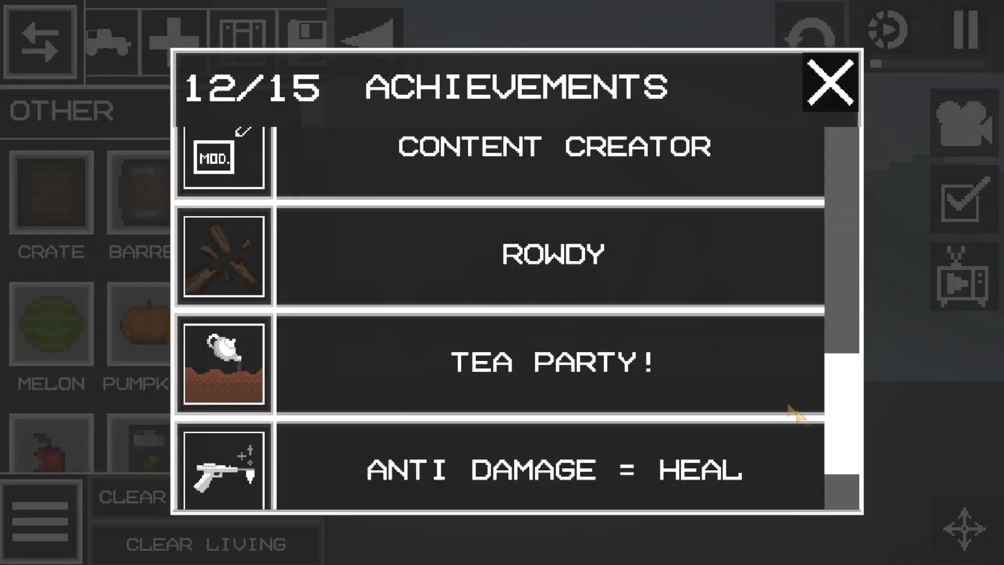
{"action": "left_click_drag", "start_coordinate": [847, 438], "coordinate": [837, 400]}
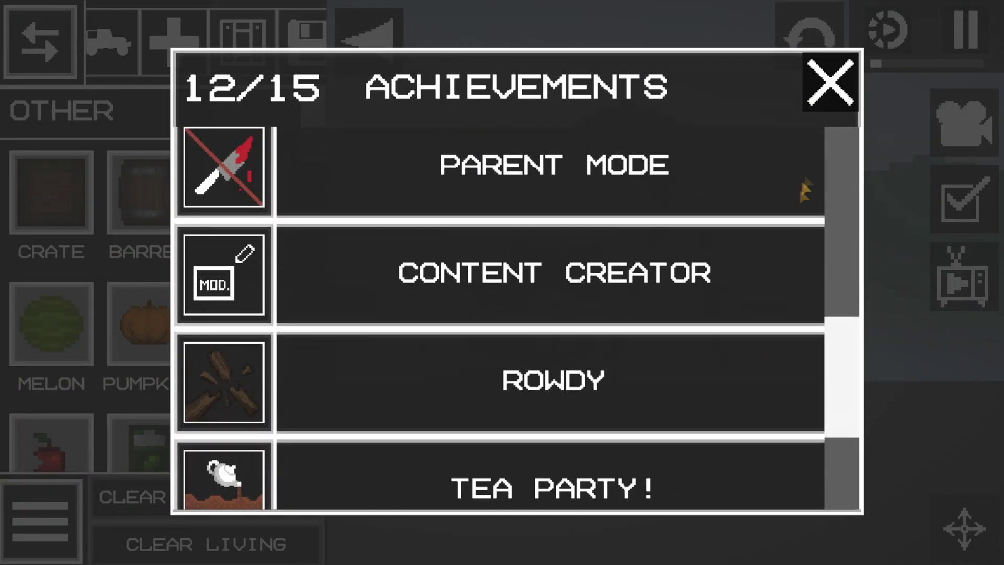
Leave the sandbox and start a new item from the melon template.
{"action": "left_click", "coordinate": [831, 83]}
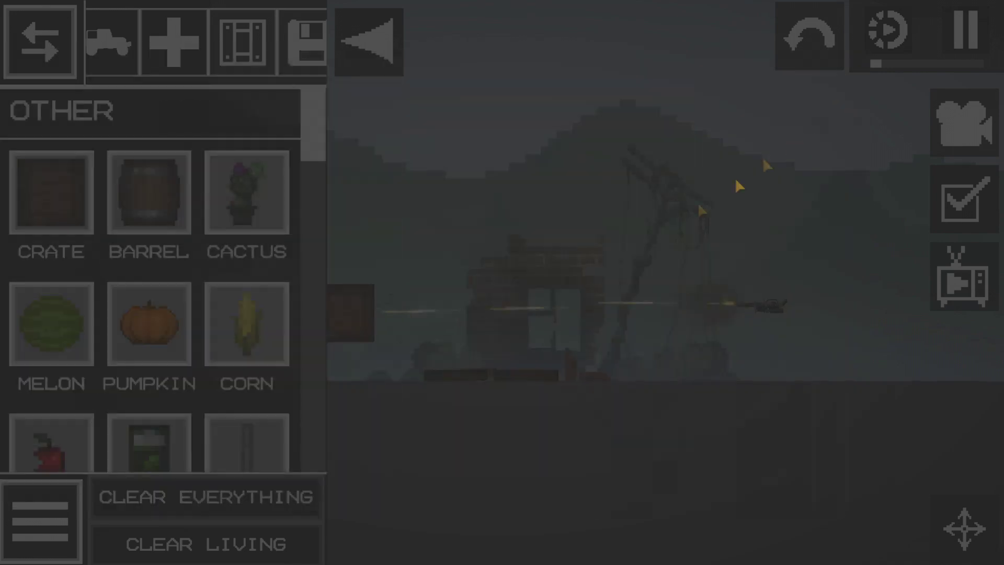
{"action": "left_click", "coordinate": [472, 461]}
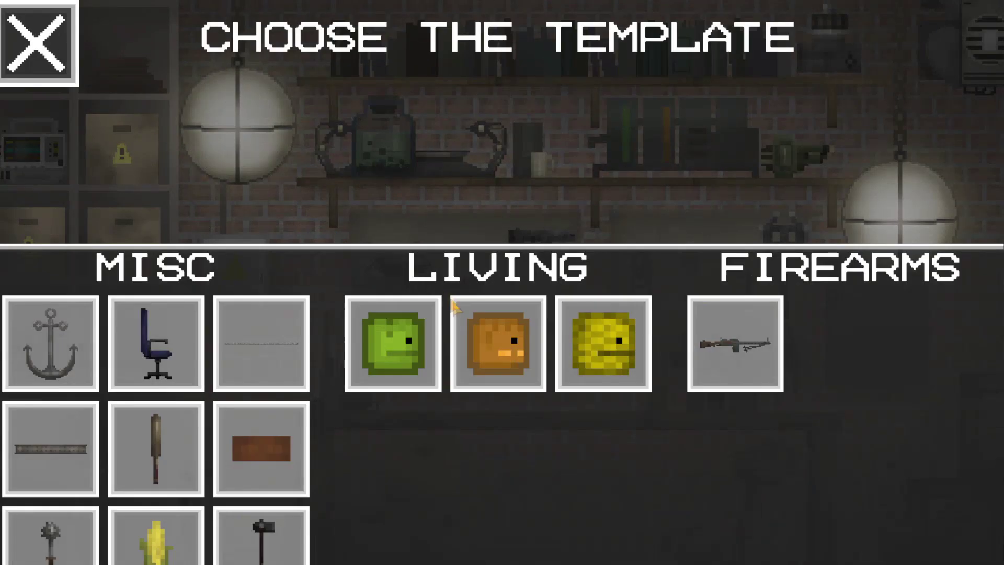
{"action": "left_click", "coordinate": [423, 325]}
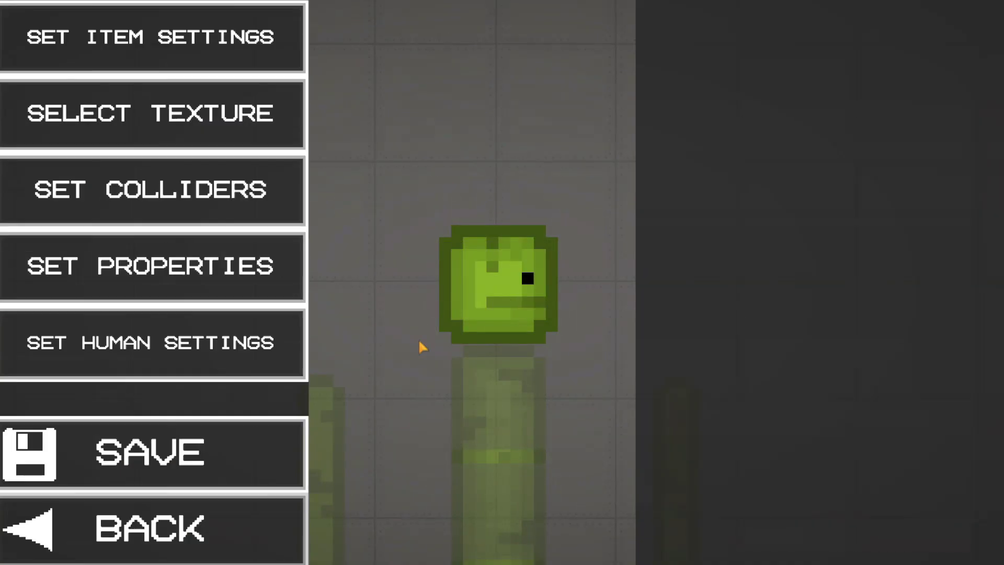
Save the untitled melon item over the existing file, then return and choose Play.
{"action": "left_click", "coordinate": [283, 446]}
{"action": "left_click", "coordinate": [363, 339]}
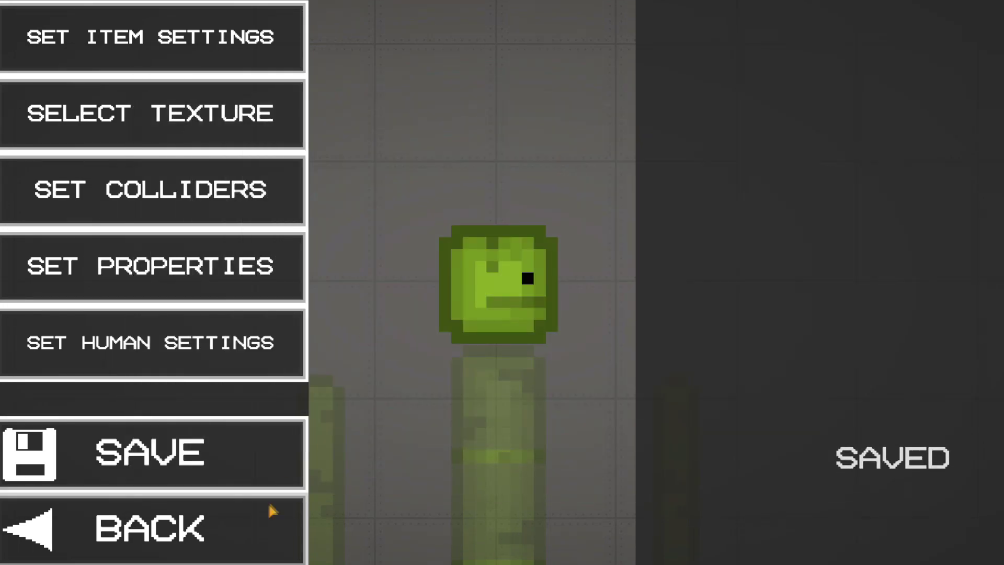
{"action": "left_click", "coordinate": [271, 512]}
{"action": "left_click", "coordinate": [365, 345]}
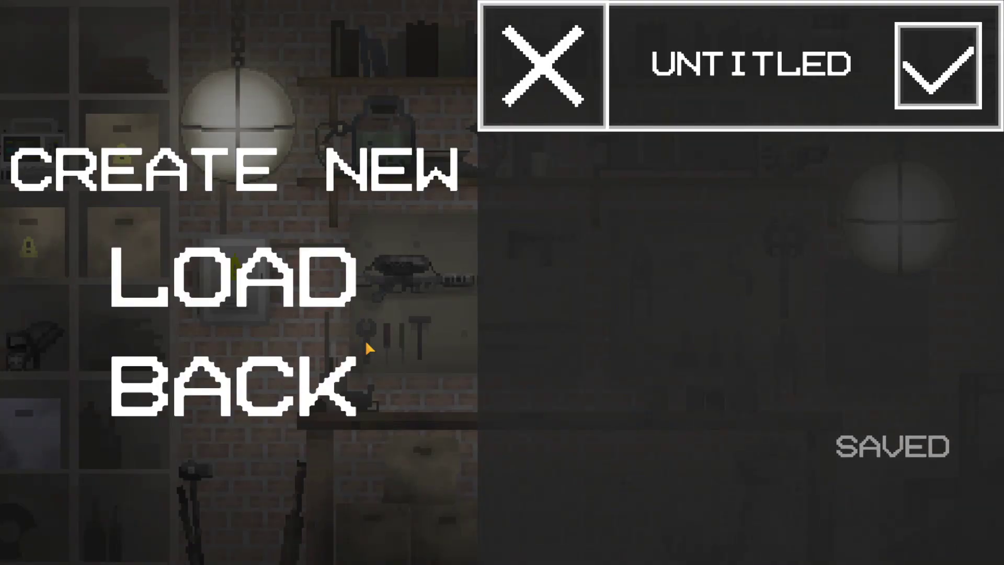
{"action": "left_click", "coordinate": [331, 369]}
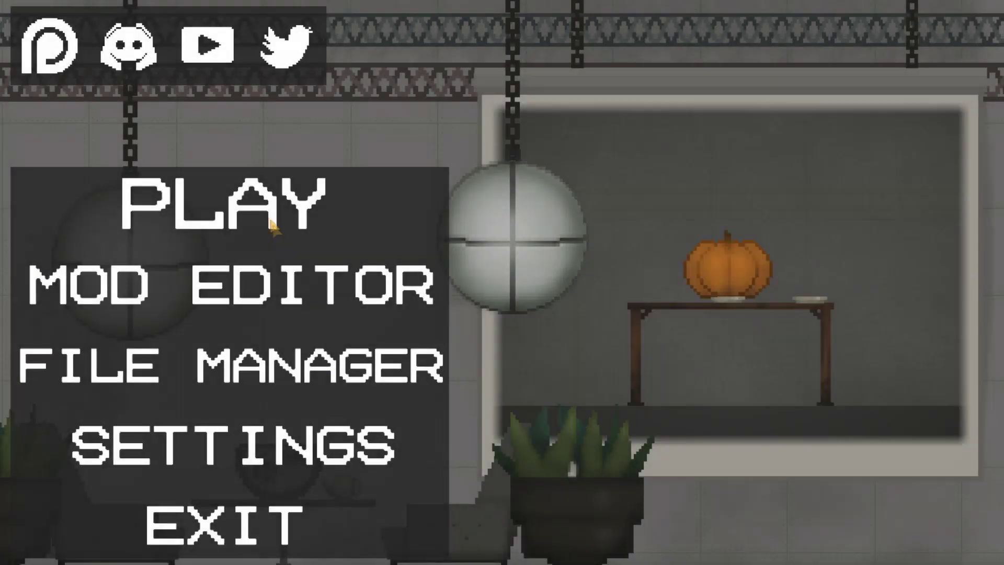
{"action": "left_click", "coordinate": [268, 213]}
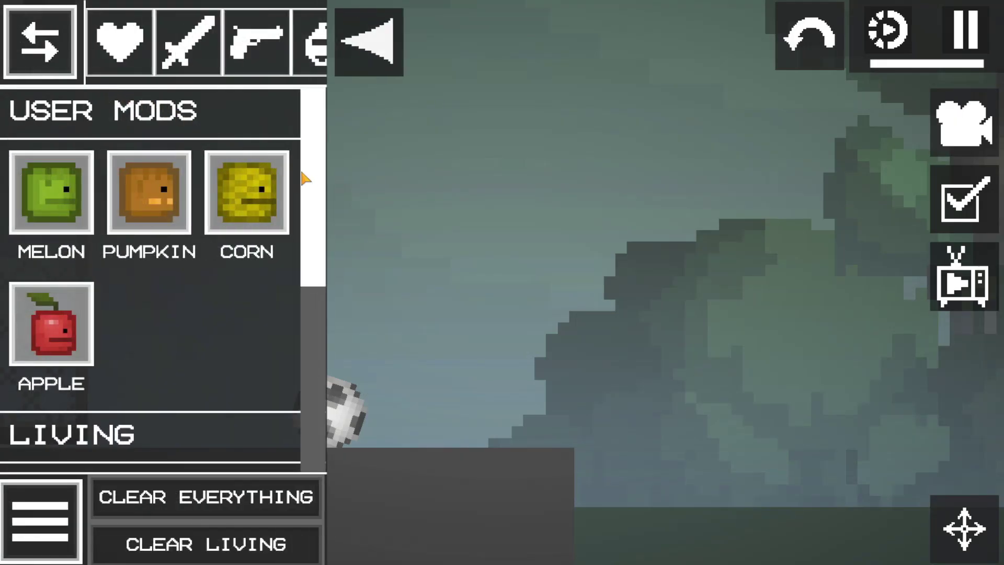
{"action": "left_click_drag", "start_coordinate": [304, 179], "coordinate": [290, 308]}
{"action": "scroll", "coordinate": [188, 345], "scroll_direction": "up", "scroll_amount": 5}
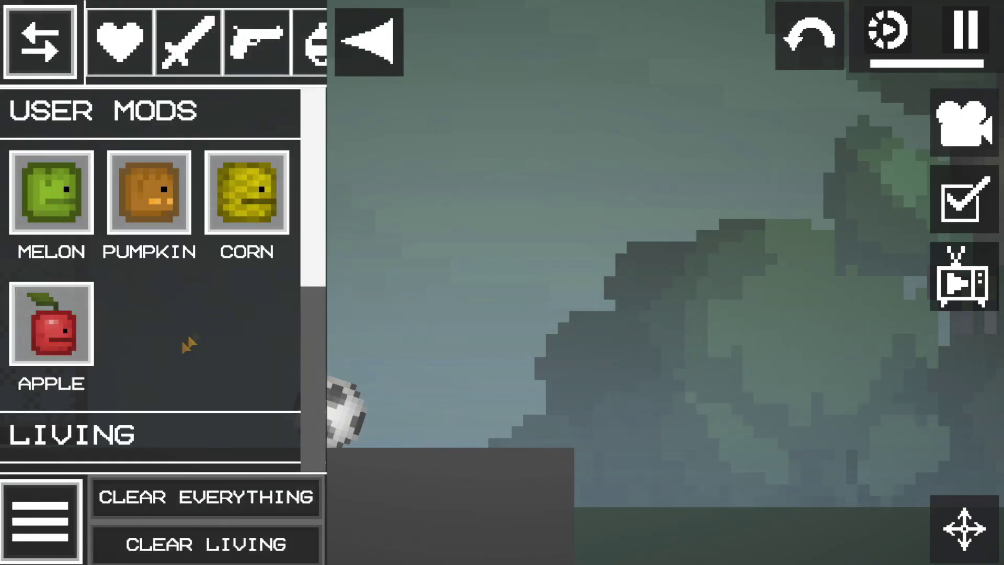
View the achievements list from the pause menu and close it.
{"action": "left_click", "coordinate": [32, 516]}
{"action": "left_click", "coordinate": [373, 382]}
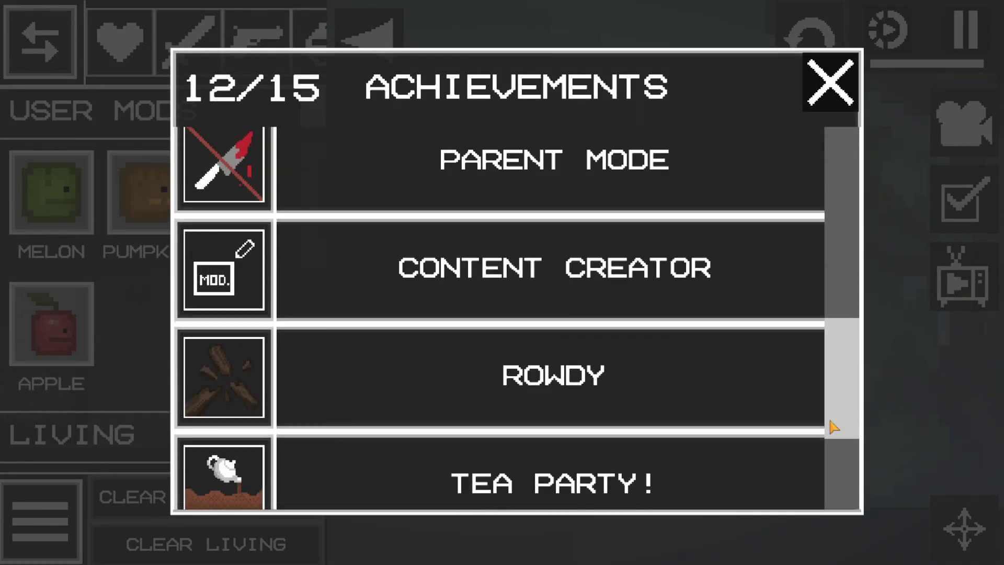
{"action": "left_click_drag", "start_coordinate": [858, 267], "coordinate": [844, 384]}
{"action": "left_click", "coordinate": [833, 92]}
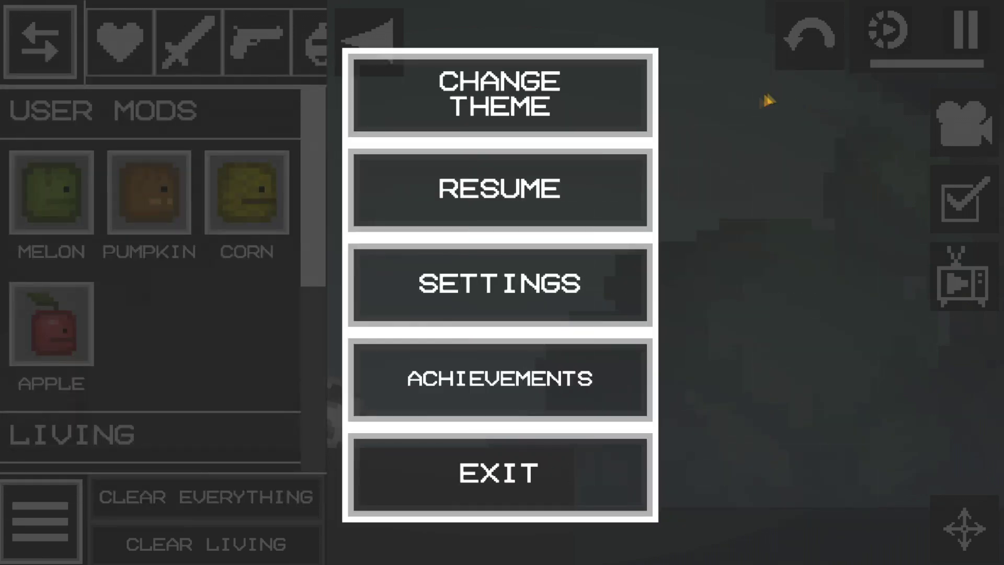
Toggle the Vignette, Bloom and Gore video settings.
{"action": "left_click", "coordinate": [562, 276]}
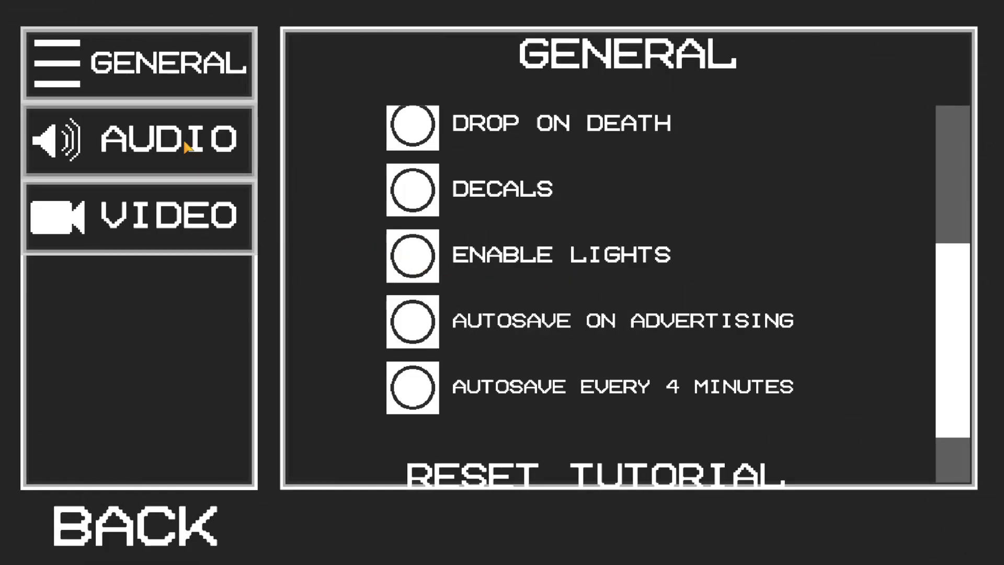
{"action": "left_click", "coordinate": [190, 223]}
{"action": "left_click", "coordinate": [413, 275]}
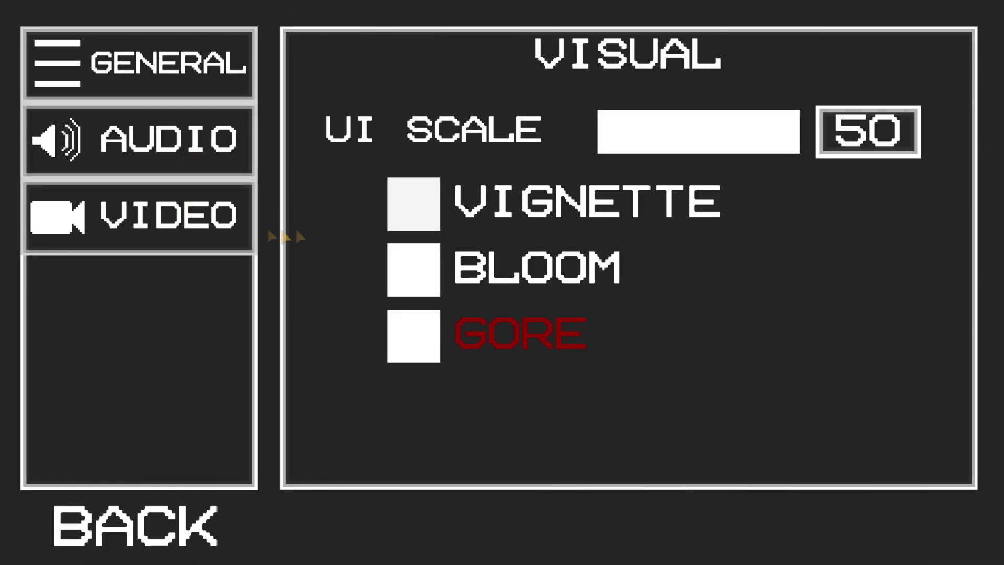
{"action": "left_click", "coordinate": [413, 271]}
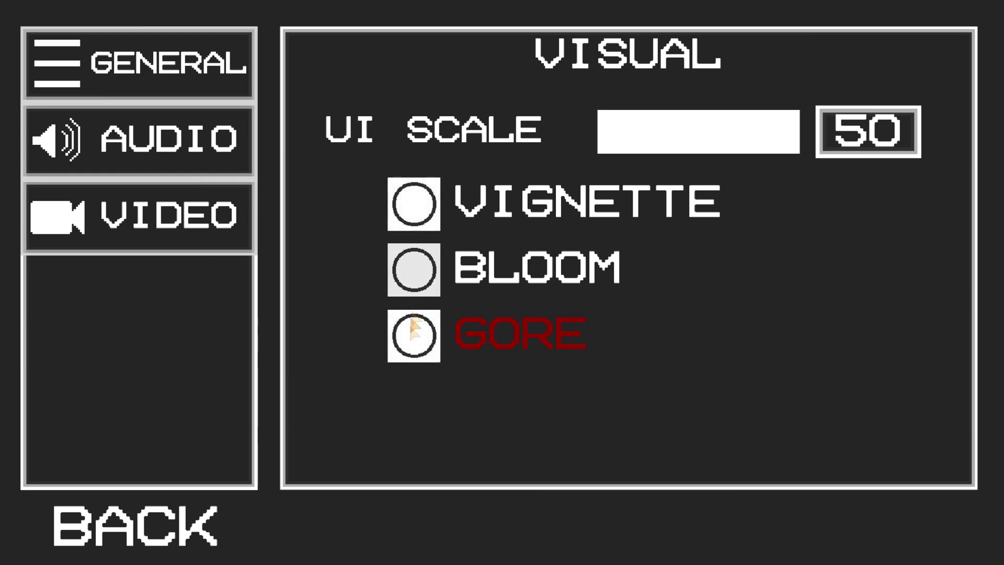
{"action": "left_click", "coordinate": [420, 343]}
{"action": "left_click", "coordinate": [428, 262]}
{"action": "left_click", "coordinate": [413, 205]}
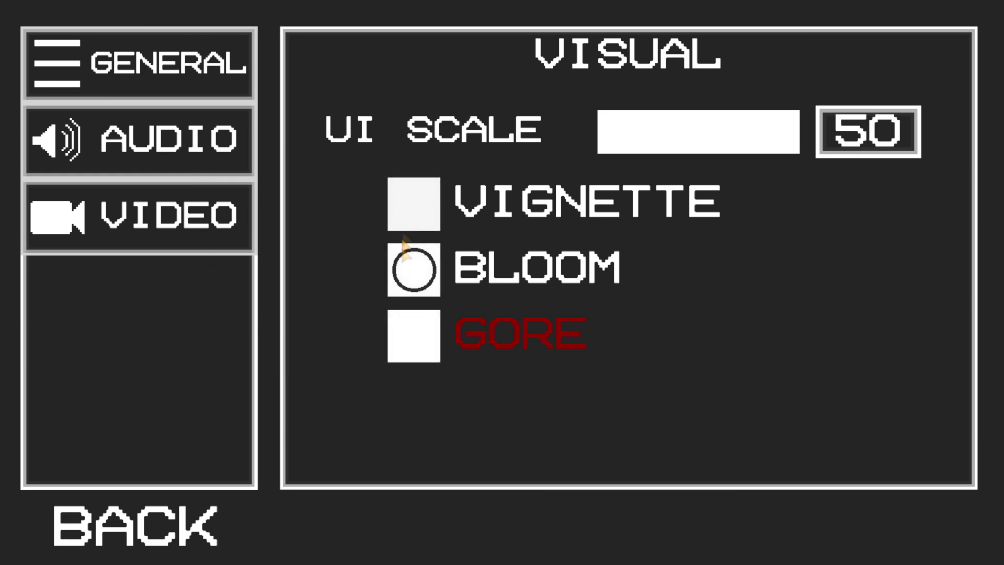
Switch off Drop On Death, Decals and Enable Lights in General settings, then exit.
{"action": "left_click", "coordinate": [213, 169]}
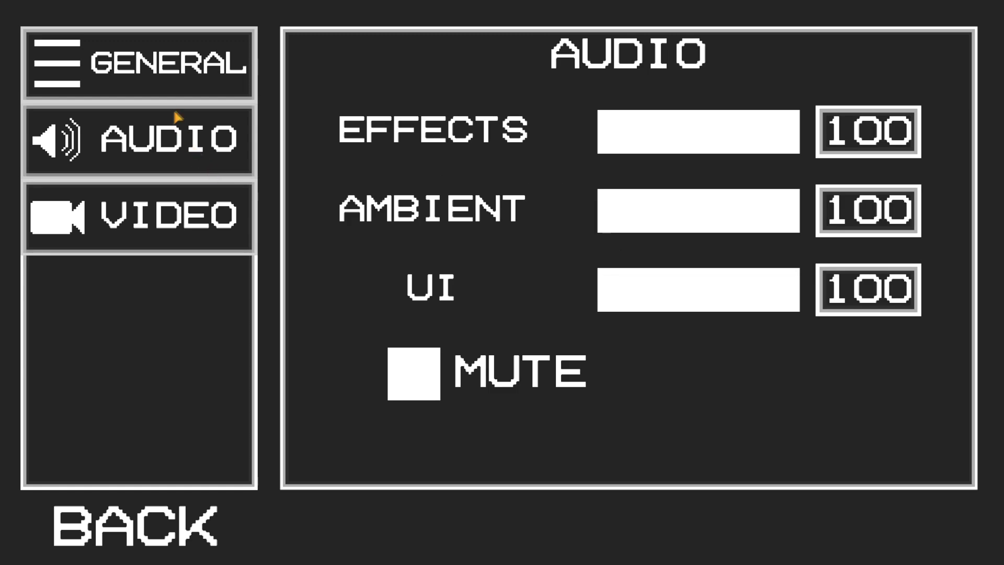
{"action": "left_click", "coordinate": [194, 88]}
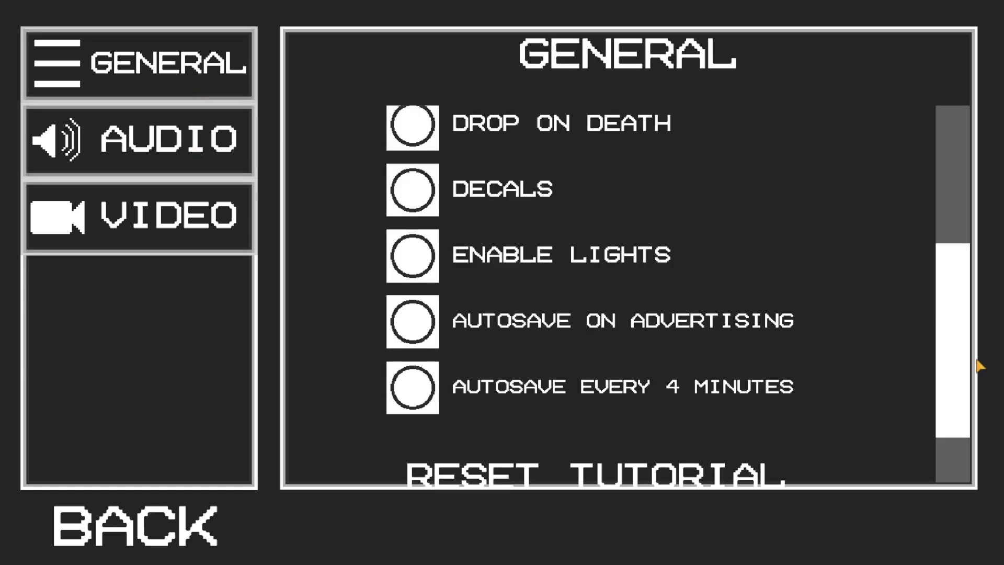
{"action": "scroll", "coordinate": [979, 365], "scroll_direction": "up", "scroll_amount": 3}
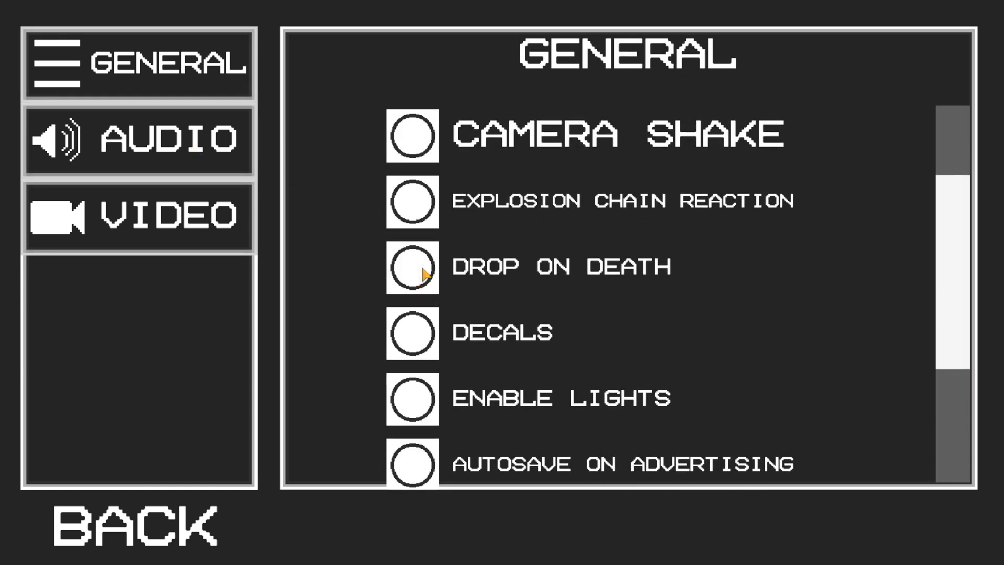
{"action": "left_click", "coordinate": [424, 273]}
{"action": "left_click", "coordinate": [418, 277]}
{"action": "left_click", "coordinate": [418, 345]}
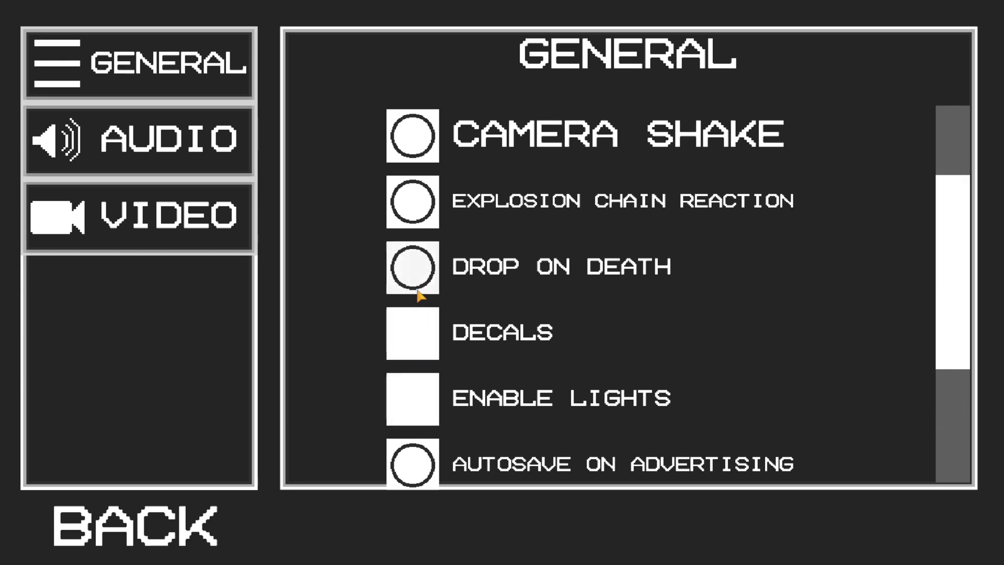
{"action": "scroll", "coordinate": [919, 334], "scroll_direction": "down", "scroll_amount": 3}
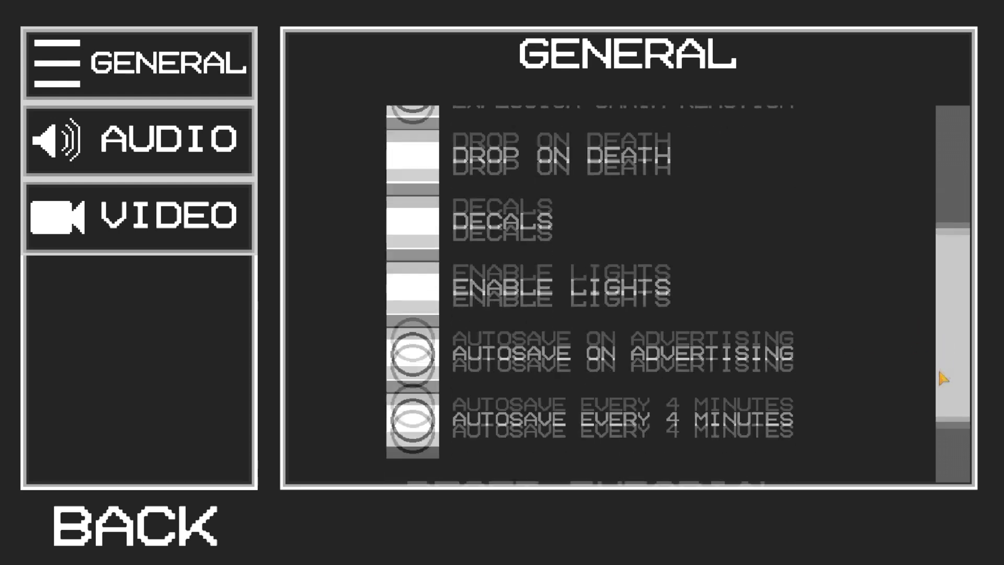
{"action": "key", "text": "Escape"}
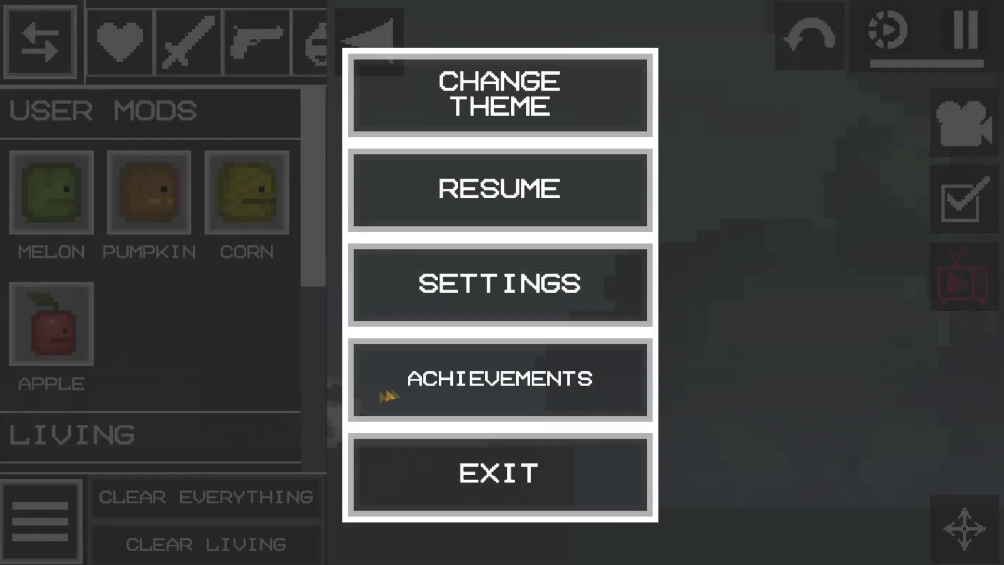
Open the achievements list to review entries down to Bad Modder and Hypothermia.
{"action": "left_click", "coordinate": [416, 381]}
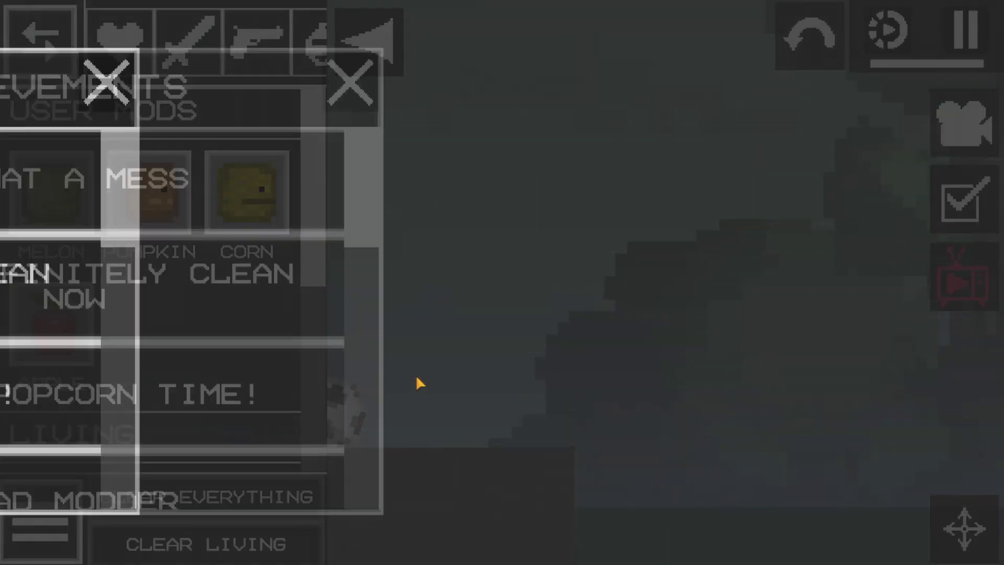
{"action": "left_click_drag", "start_coordinate": [834, 235], "coordinate": [843, 303]}
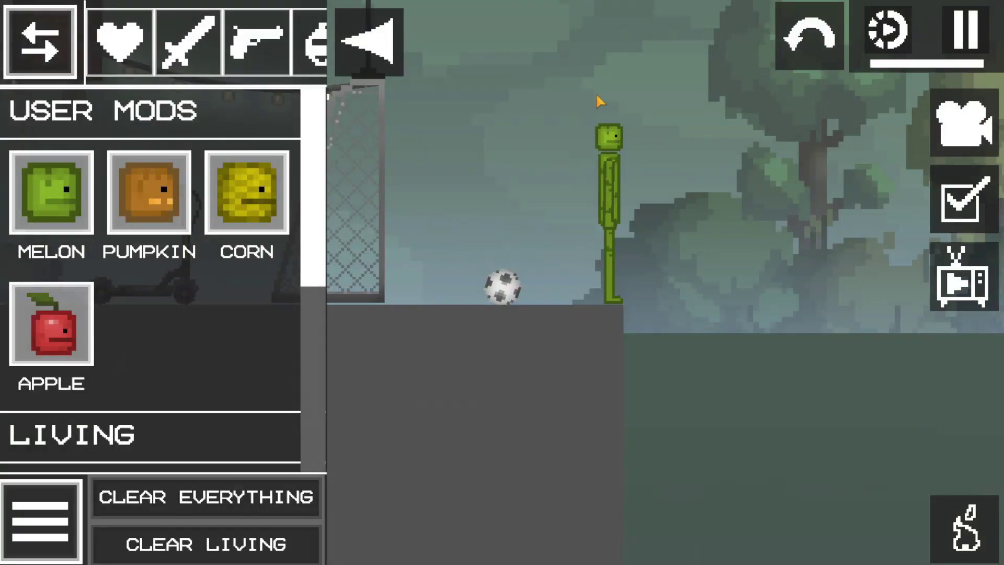
Set the melon's head on fire and drag the melon back onto the ledge over the ball.
{"action": "left_click", "coordinate": [606, 88]}
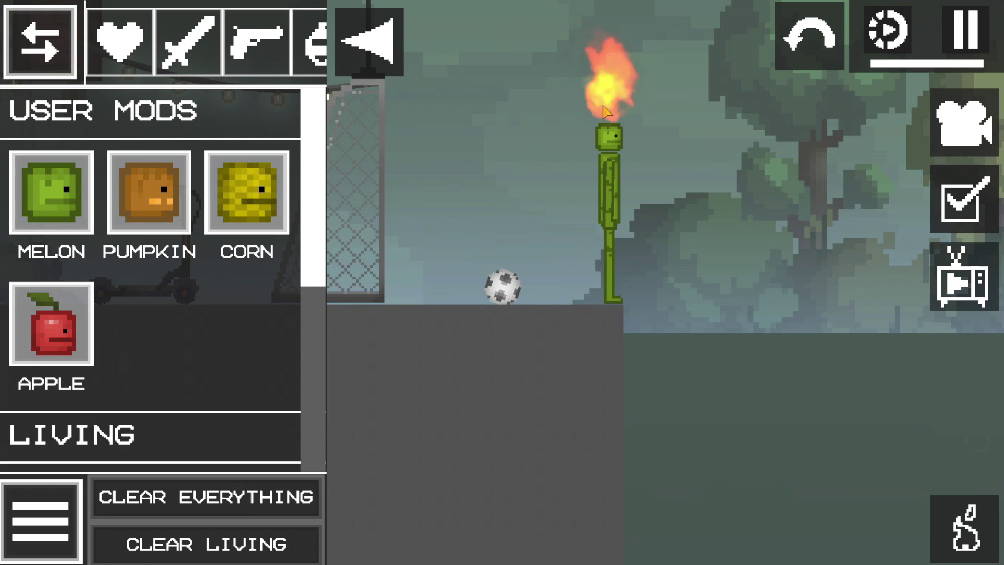
{"action": "left_click", "coordinate": [614, 135]}
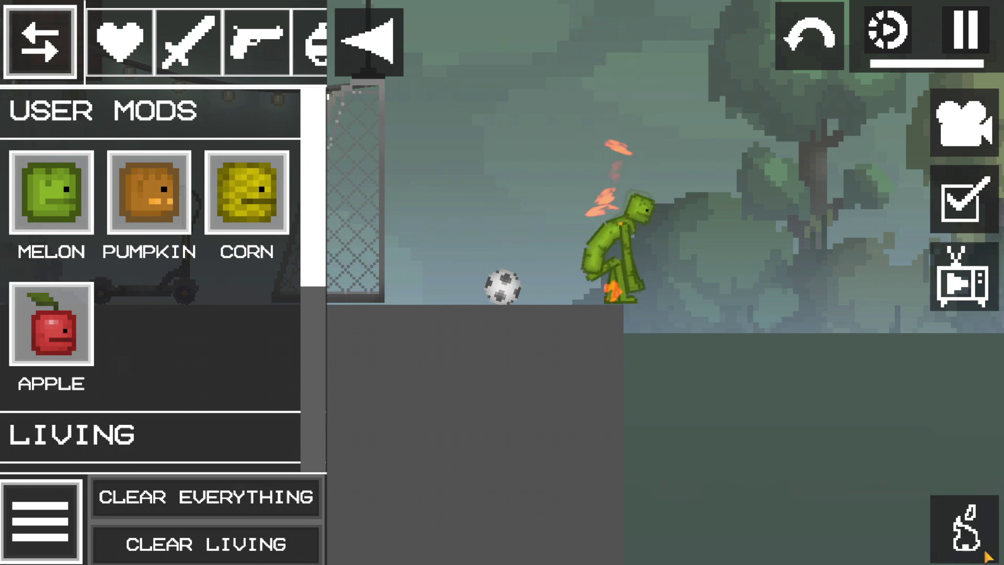
{"action": "left_click", "coordinate": [966, 527]}
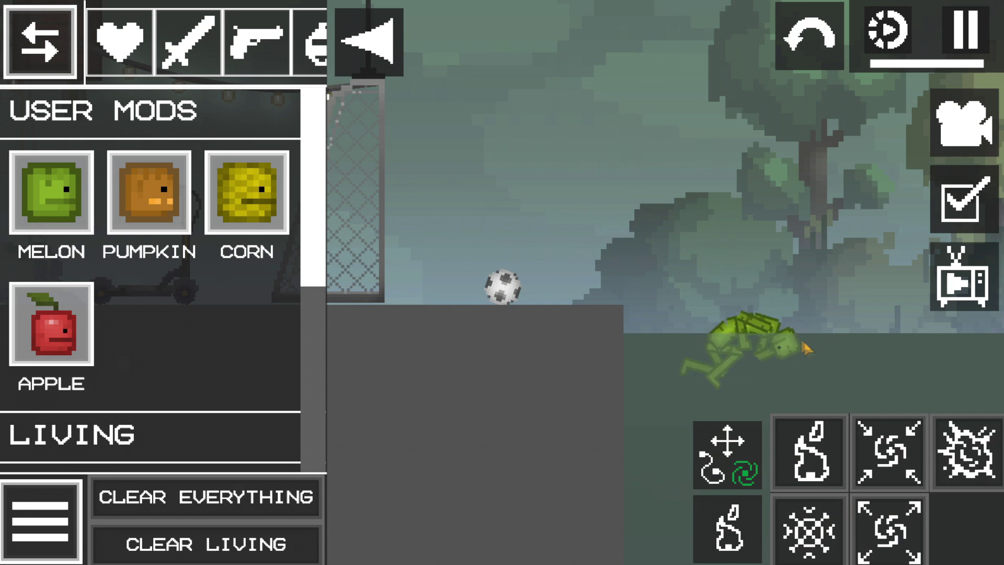
{"action": "left_click", "coordinate": [748, 444]}
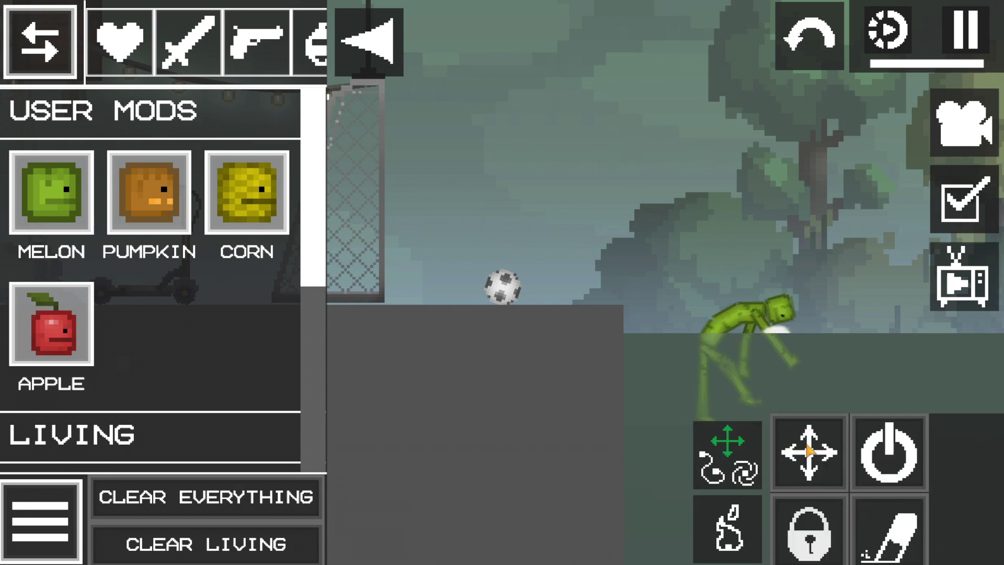
{"action": "left_click", "coordinate": [808, 456]}
{"action": "left_click_drag", "start_coordinate": [784, 346], "coordinate": [616, 259]}
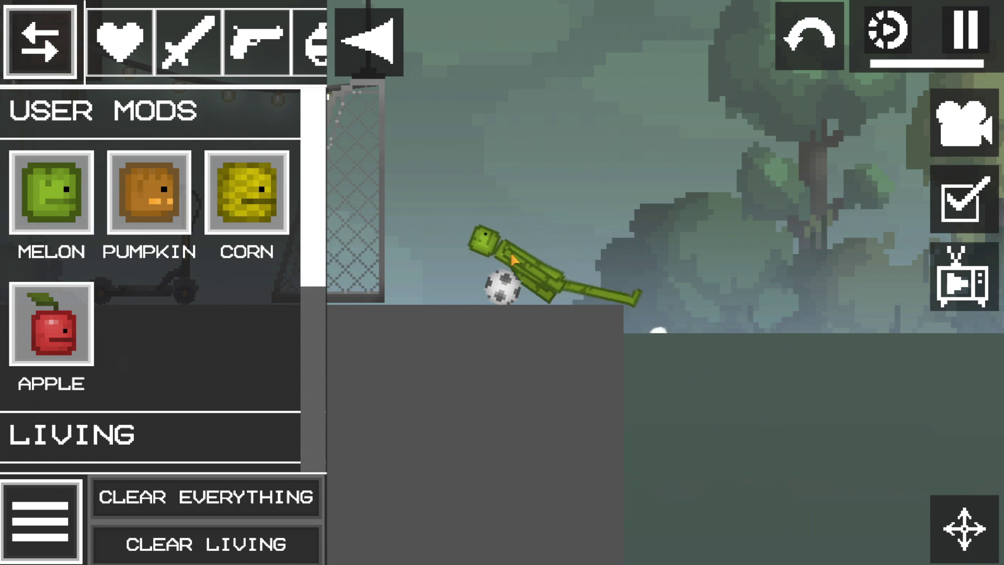
Burn the melon's body and legs with the fire tool, then glance at the achievements list.
{"action": "left_click", "coordinate": [966, 528]}
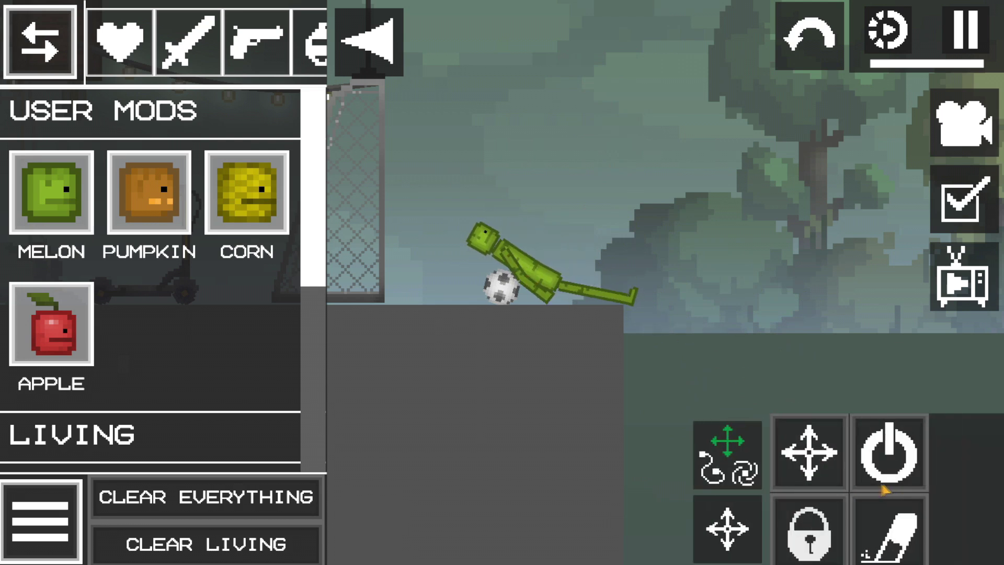
{"action": "left_click", "coordinate": [750, 463]}
{"action": "left_click", "coordinate": [808, 473]}
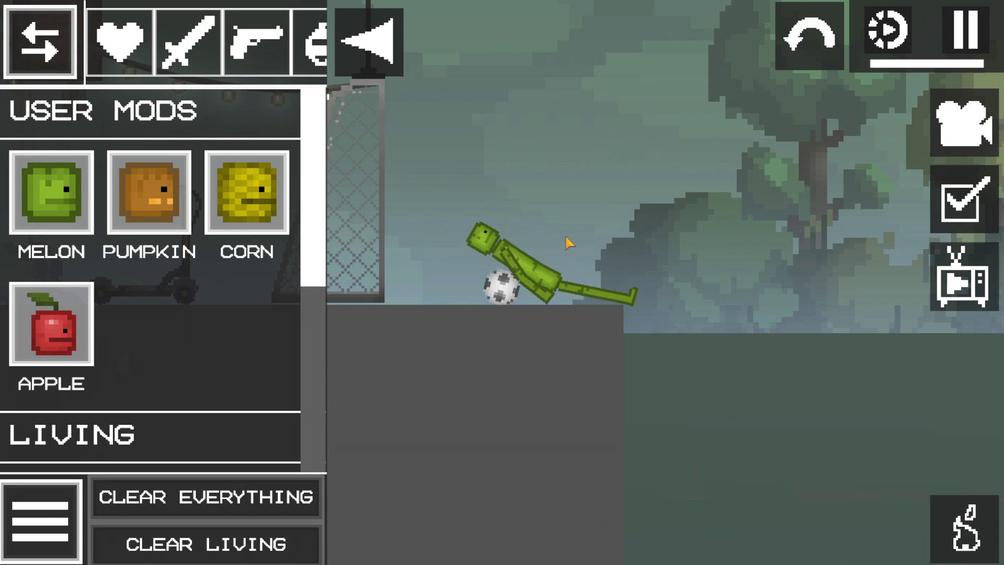
{"action": "left_click_drag", "start_coordinate": [567, 244], "coordinate": [554, 292]}
{"action": "left_click_drag", "start_coordinate": [644, 293], "coordinate": [580, 289]}
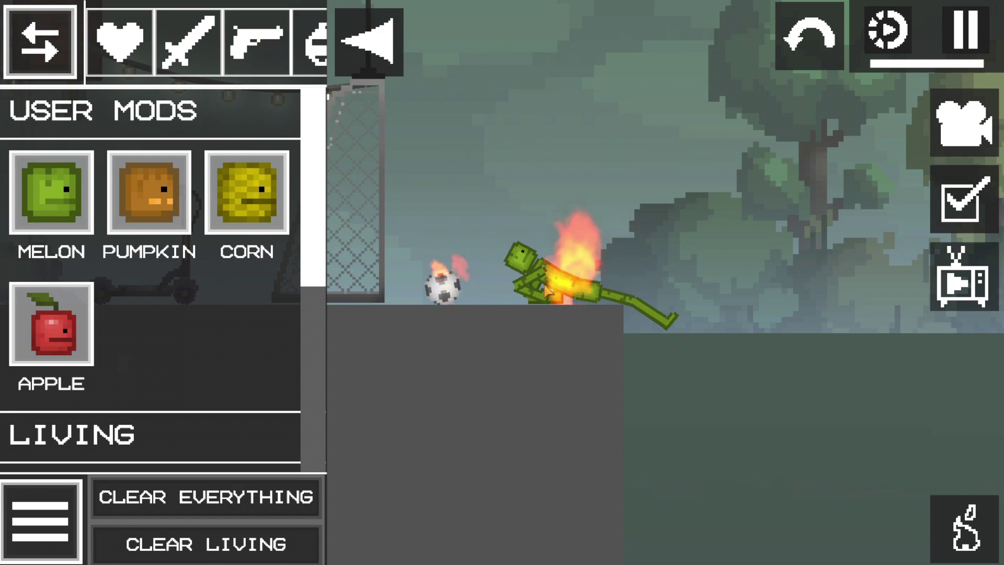
{"action": "left_click", "coordinate": [965, 201]}
{"action": "left_click", "coordinate": [829, 83]}
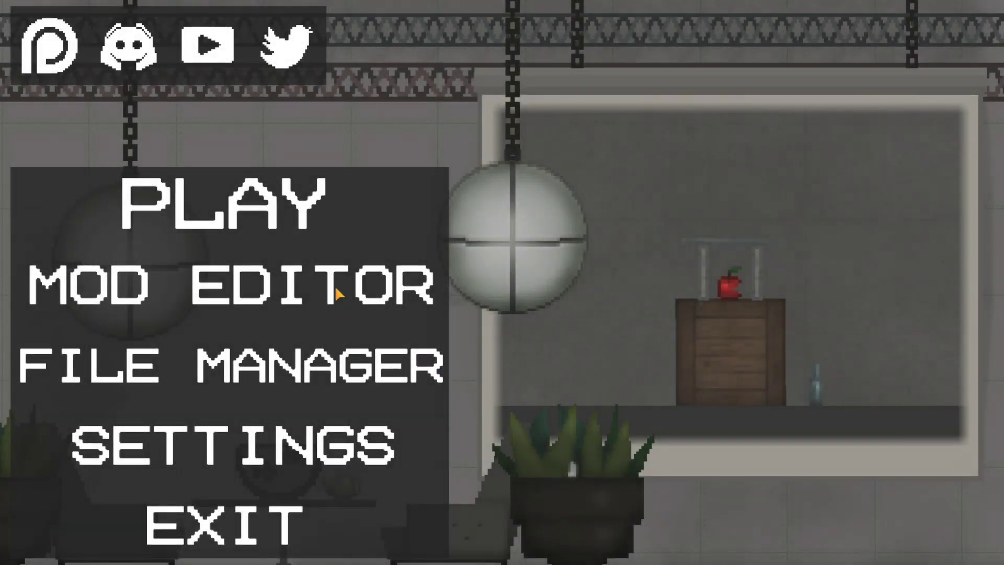
Open the mod editor and confirm the UNTITLED mod name.
{"action": "left_click", "coordinate": [335, 291]}
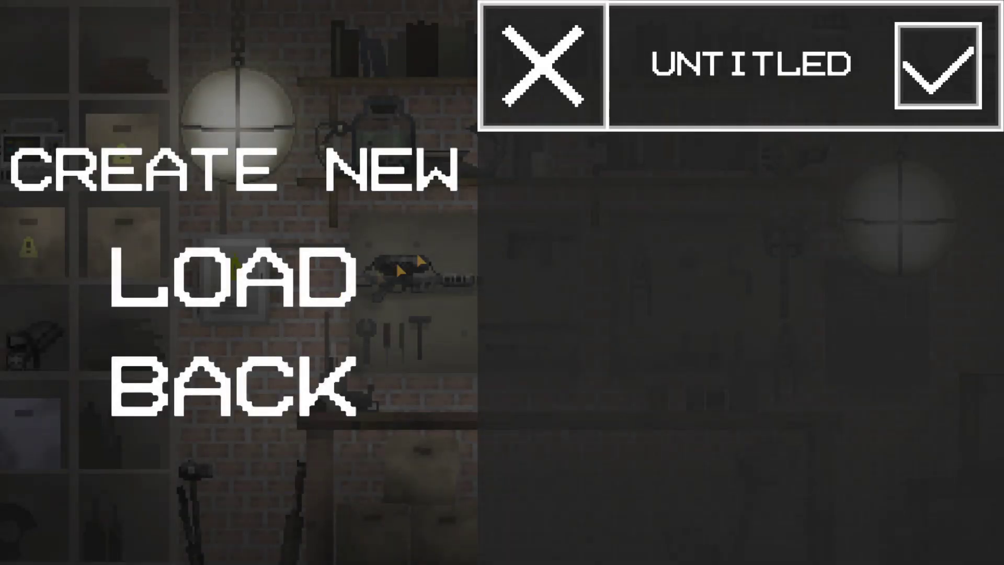
{"action": "left_click", "coordinate": [921, 91]}
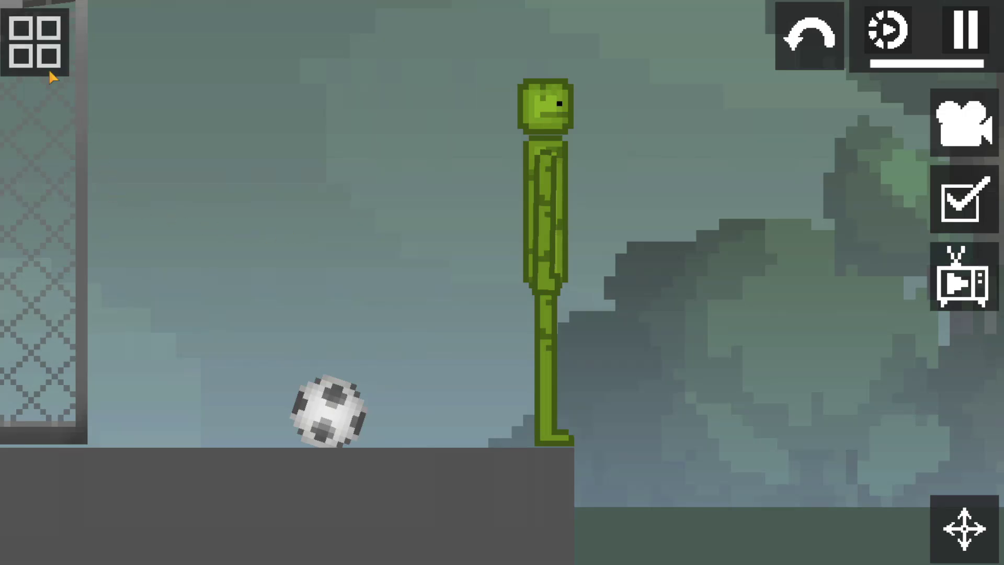
Review the 12/15 achievements from the pause menu, then resume play.
{"action": "left_click", "coordinate": [48, 68]}
{"action": "left_click", "coordinate": [76, 493]}
{"action": "left_click", "coordinate": [489, 356]}
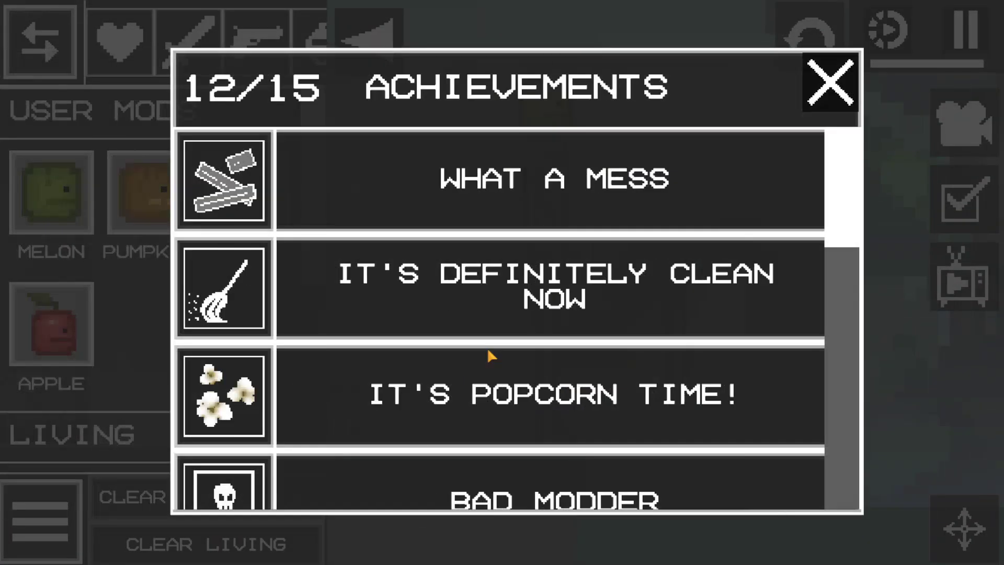
{"action": "scroll", "coordinate": [828, 357], "scroll_direction": "down", "scroll_amount": 5}
{"action": "scroll", "coordinate": [833, 332], "scroll_direction": "up", "scroll_amount": 2}
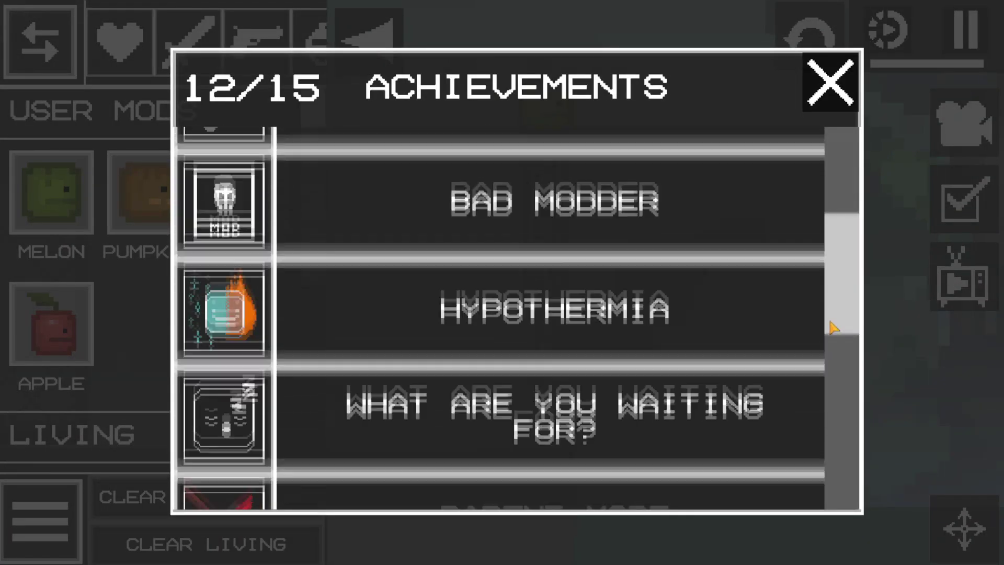
{"action": "scroll", "coordinate": [833, 308], "scroll_direction": "up", "scroll_amount": 2}
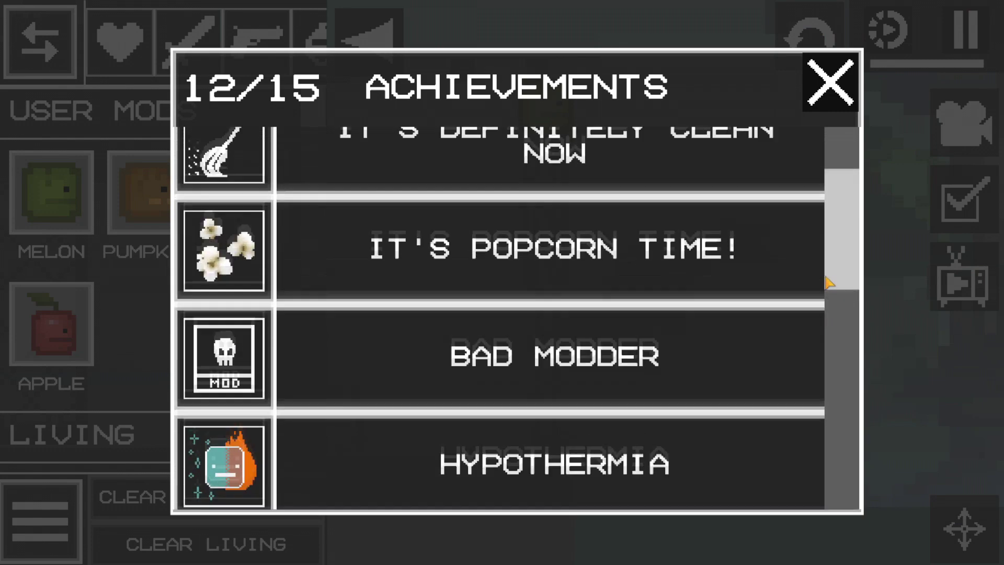
{"action": "left_click", "coordinate": [853, 89]}
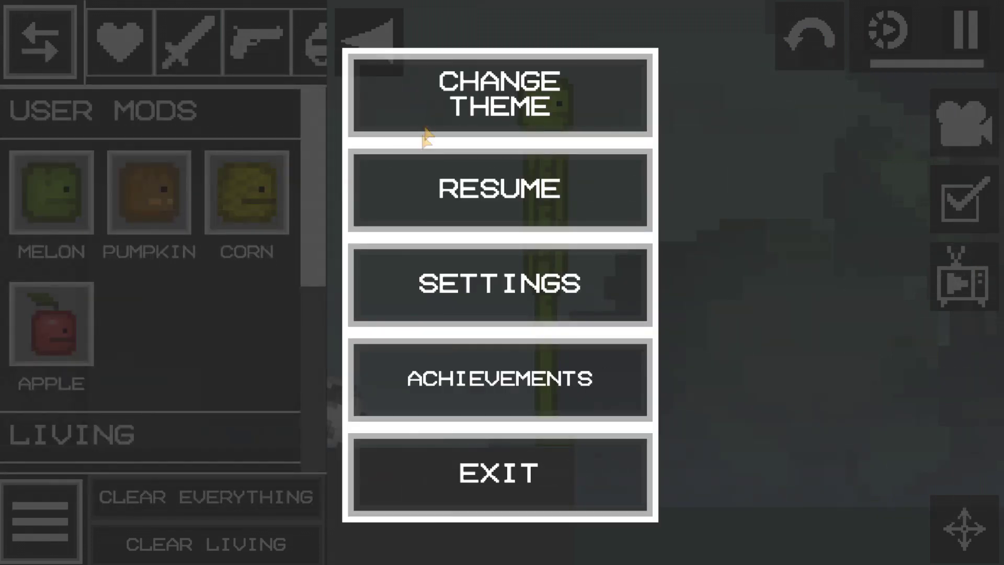
{"action": "left_click", "coordinate": [399, 170]}
Spawn a corn figure beside the goal, ignite its head, then open the achievements list.
{"action": "left_click", "coordinate": [393, 173]}
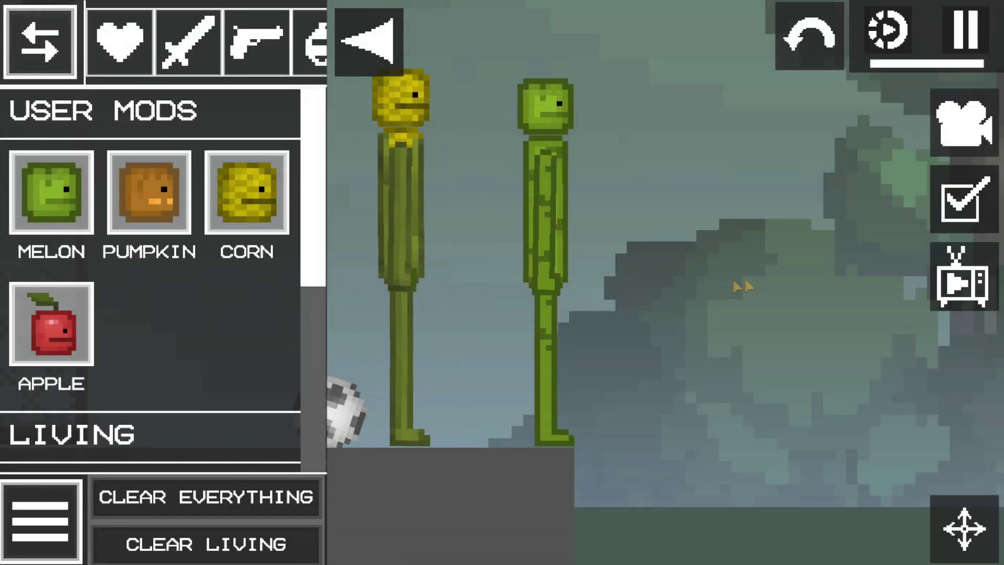
{"action": "scroll", "coordinate": [721, 288], "scroll_direction": "down", "scroll_amount": 3}
{"action": "scroll", "coordinate": [720, 287], "scroll_direction": "down", "scroll_amount": 3}
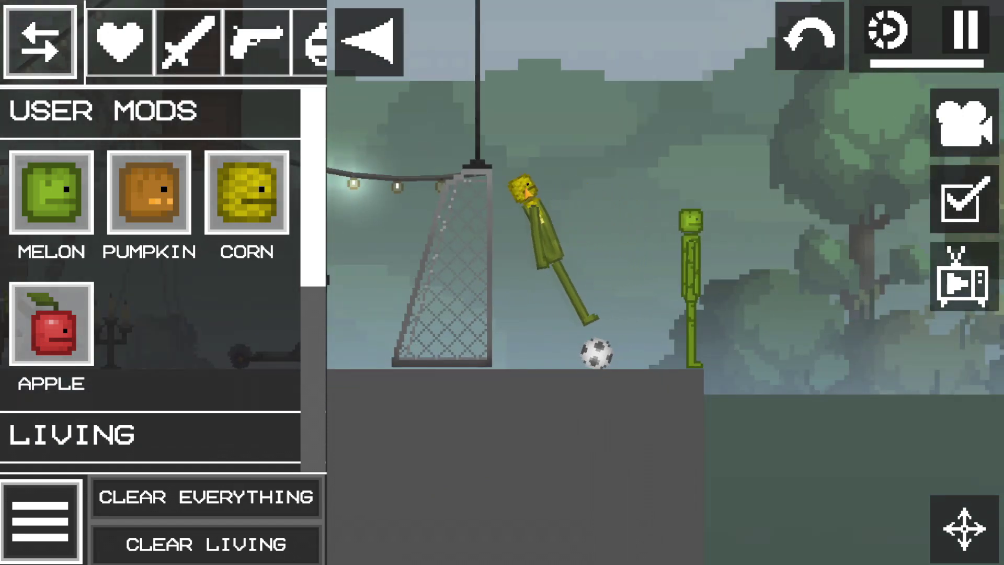
{"action": "left_click_drag", "start_coordinate": [522, 188], "coordinate": [501, 219]}
{"action": "left_click", "coordinate": [965, 528]}
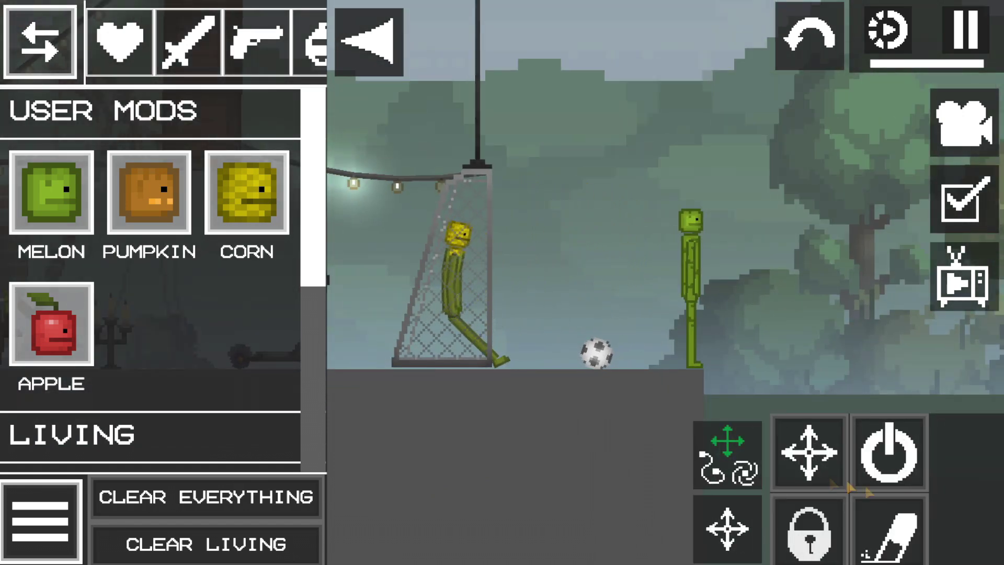
{"action": "left_click", "coordinate": [840, 462]}
{"action": "left_click", "coordinate": [832, 463]}
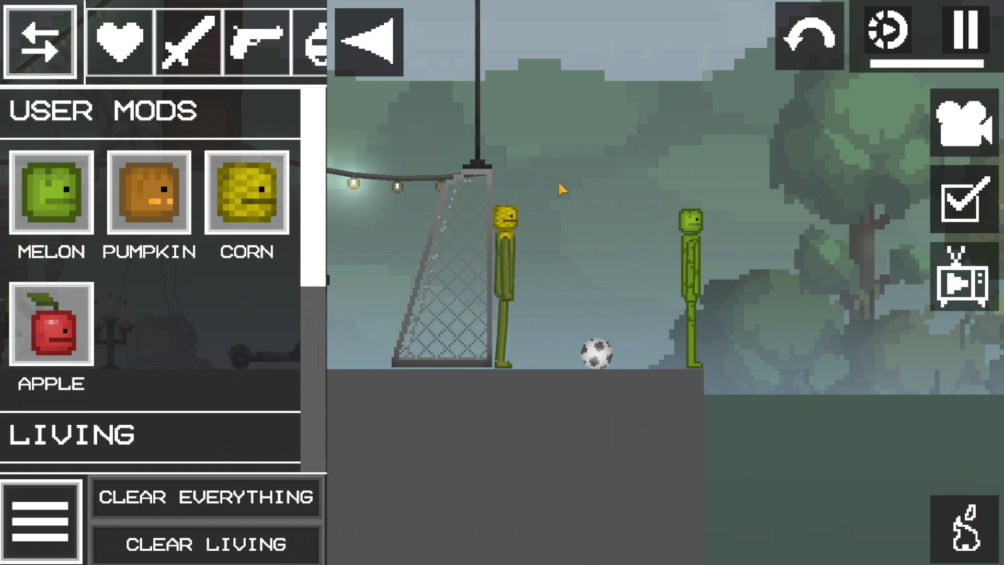
{"action": "left_click", "coordinate": [506, 244]}
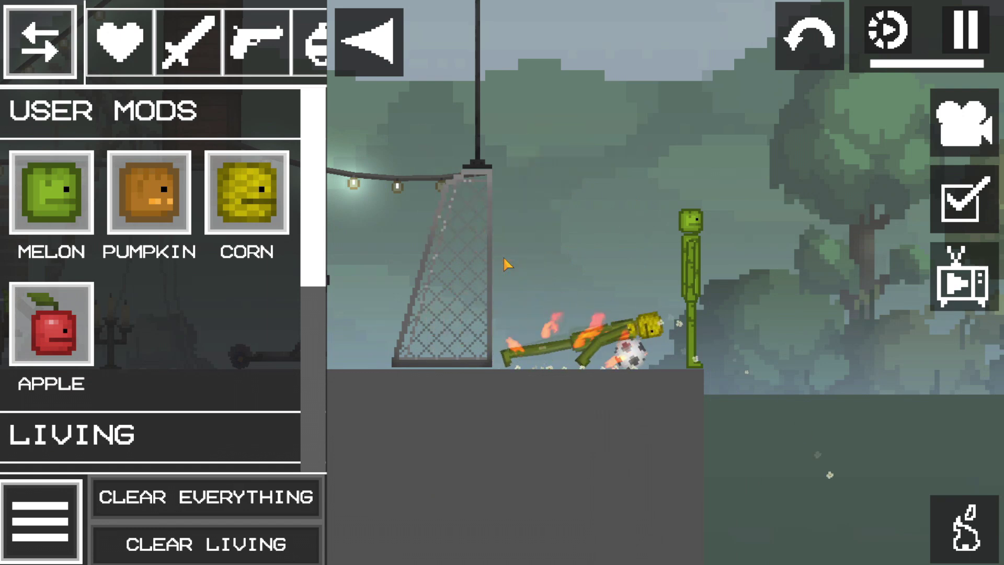
{"action": "left_click", "coordinate": [74, 508]}
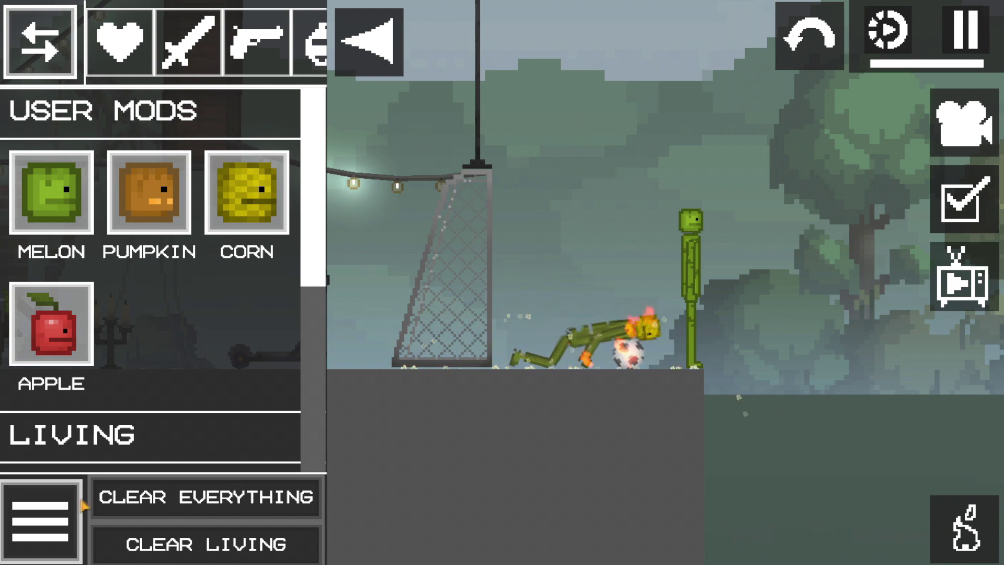
{"action": "left_click", "coordinate": [516, 399]}
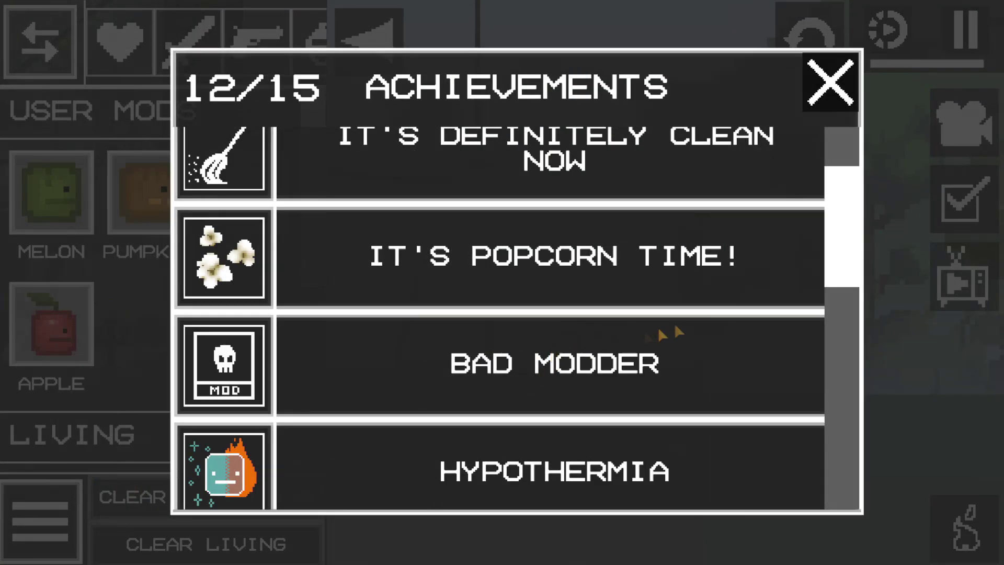
{"action": "mouse_move", "coordinate": [848, 247]}
{"action": "left_mouse_down"}
{"action": "mouse_move", "coordinate": [857, 169]}
{"action": "mouse_move", "coordinate": [844, 120]}
{"action": "left_mouse_up"}
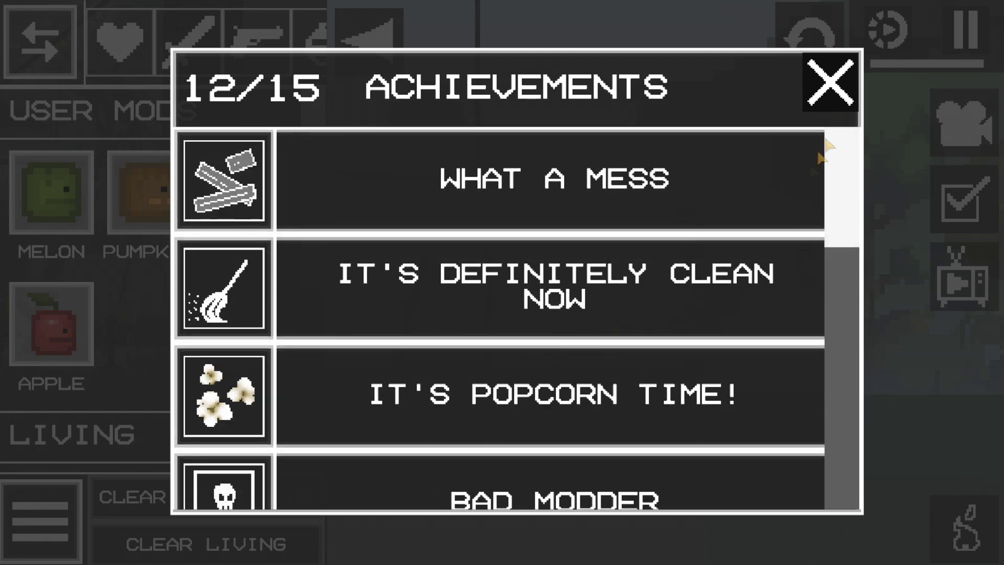
Close the achievements and pause menu, then clear every object from the scene.
{"action": "left_click", "coordinate": [818, 100]}
{"action": "left_click", "coordinate": [502, 188]}
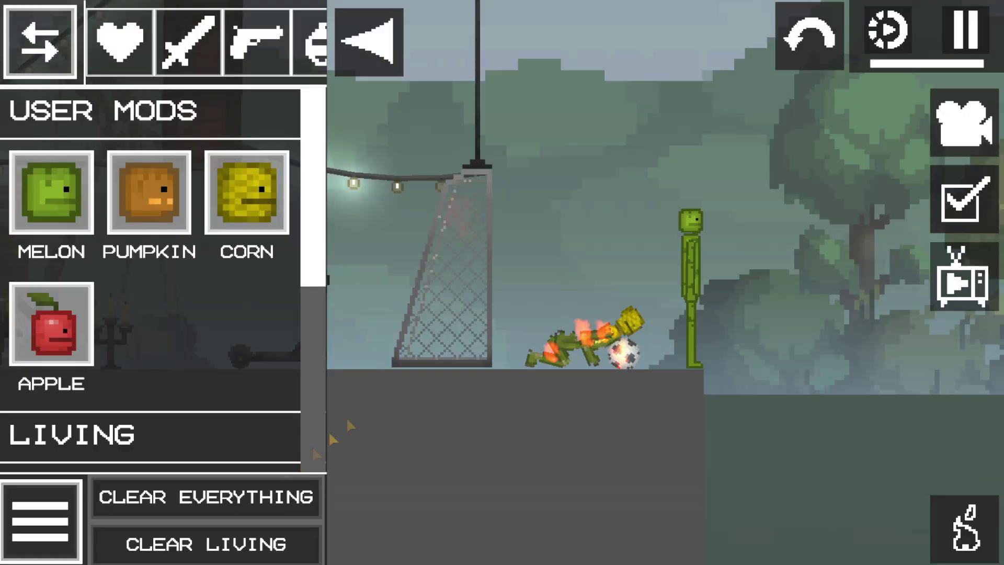
{"action": "left_click", "coordinate": [243, 503]}
{"action": "left_click", "coordinate": [242, 503]}
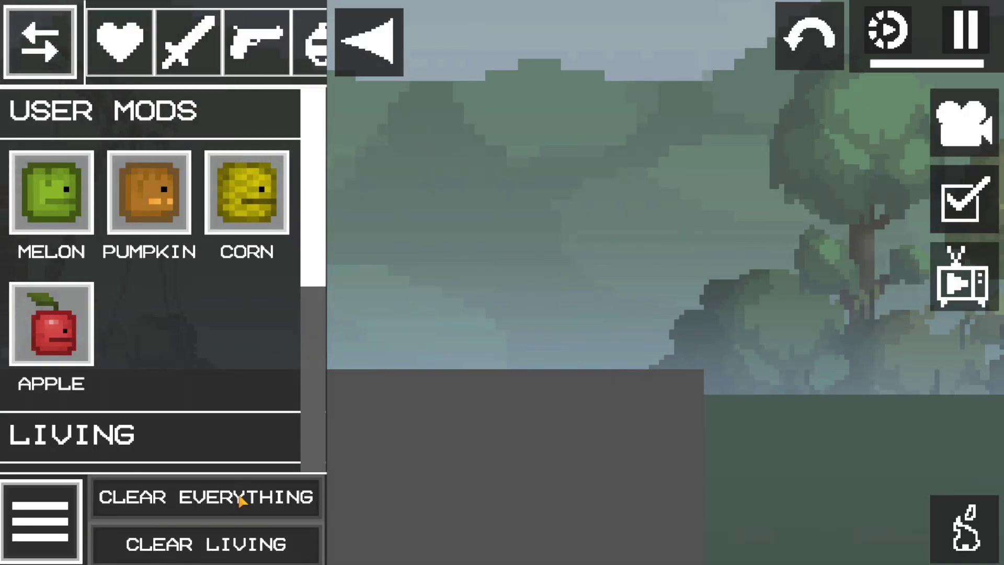
{"action": "left_click", "coordinate": [247, 498]}
{"action": "left_click", "coordinate": [250, 493]}
{"action": "left_click", "coordinate": [250, 493]}
Recheck the 12/15 achievements list and return to the scene.
{"action": "left_click", "coordinate": [63, 511]}
{"action": "left_click", "coordinate": [553, 378]}
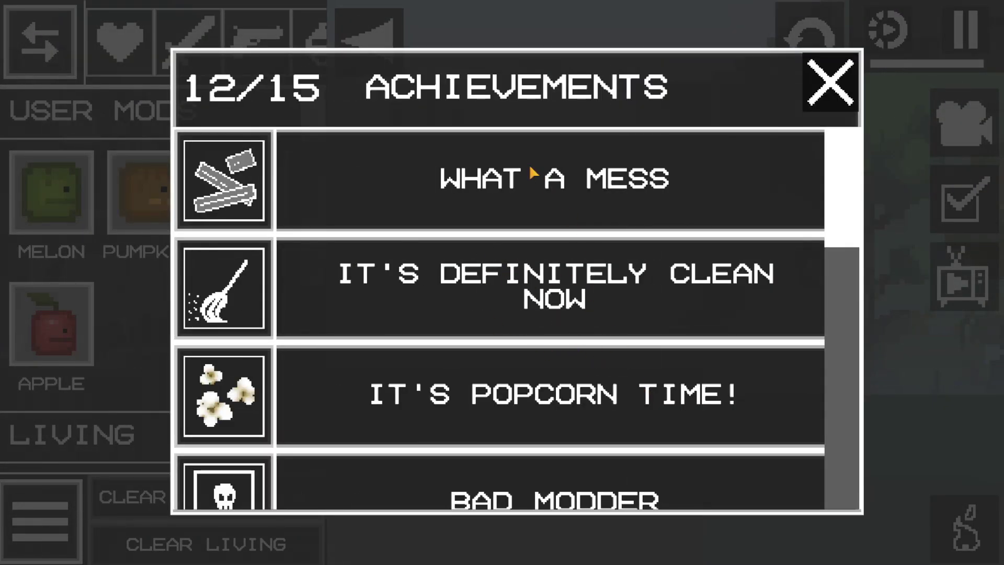
{"action": "left_click", "coordinate": [833, 101]}
{"action": "left_click", "coordinate": [370, 426]}
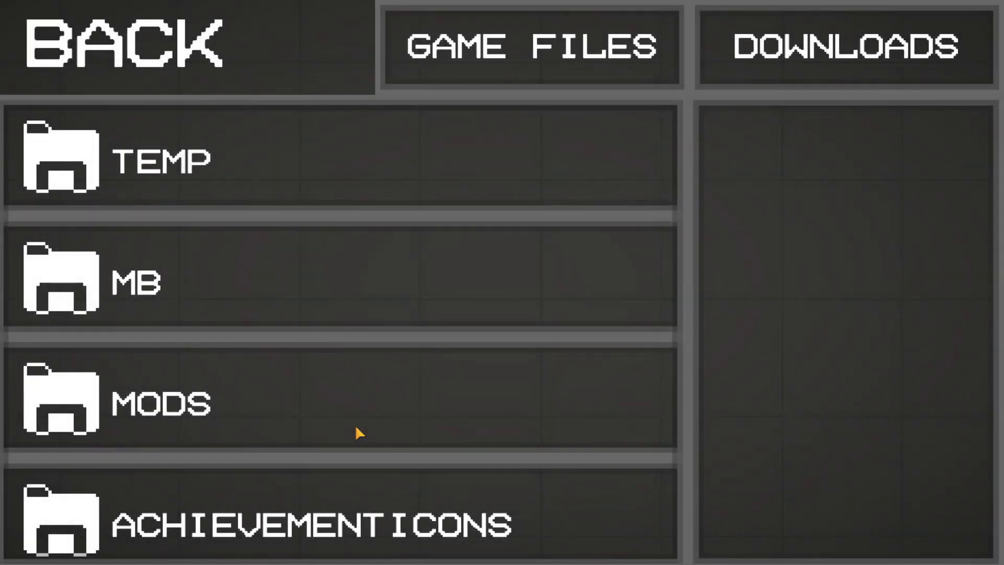
{"action": "scroll", "coordinate": [347, 481], "scroll_direction": "down", "scroll_amount": 3}
{"action": "scroll", "coordinate": [347, 478], "scroll_direction": "down", "scroll_amount": 3}
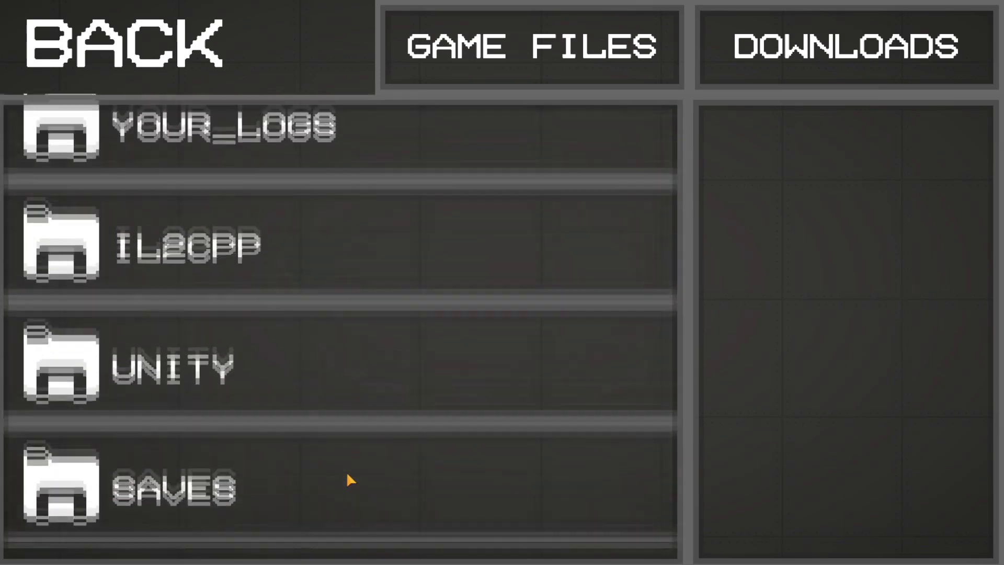
{"action": "scroll", "coordinate": [347, 472], "scroll_direction": "down", "scroll_amount": 2}
{"action": "scroll", "coordinate": [346, 471], "scroll_direction": "down", "scroll_amount": 2}
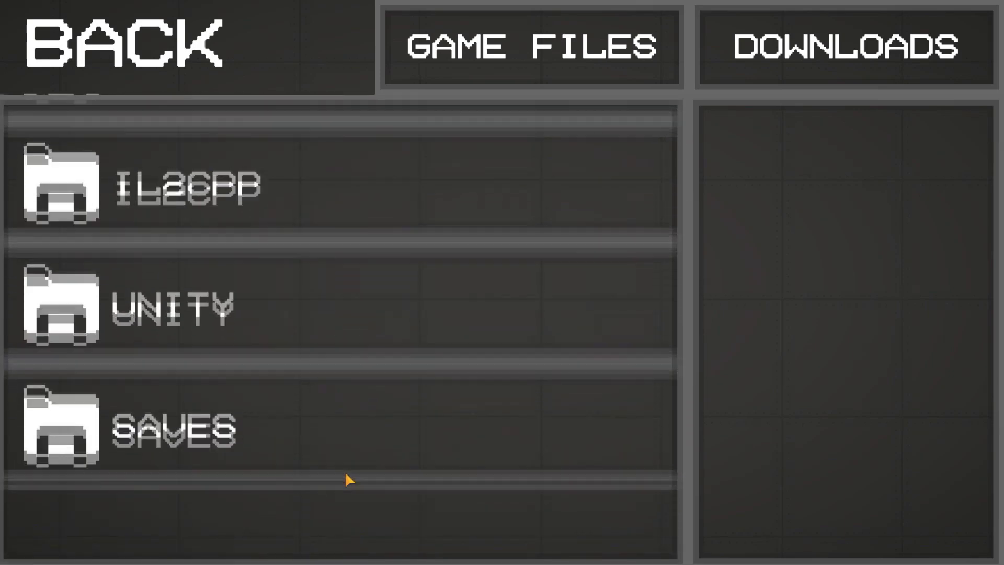
{"action": "scroll", "coordinate": [346, 470], "scroll_direction": "down", "scroll_amount": 2}
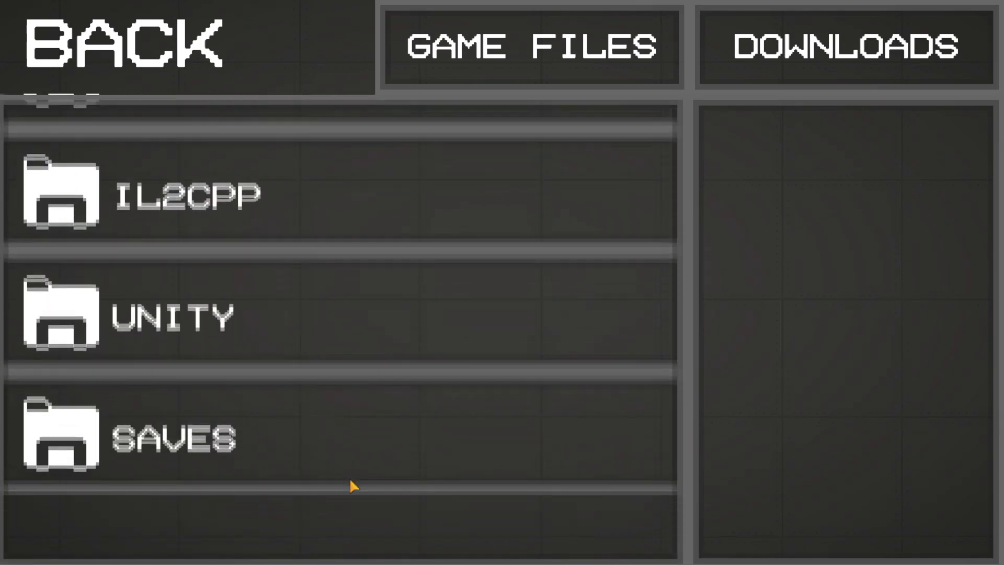
{"action": "scroll", "coordinate": [348, 477], "scroll_direction": "down", "scroll_amount": 2}
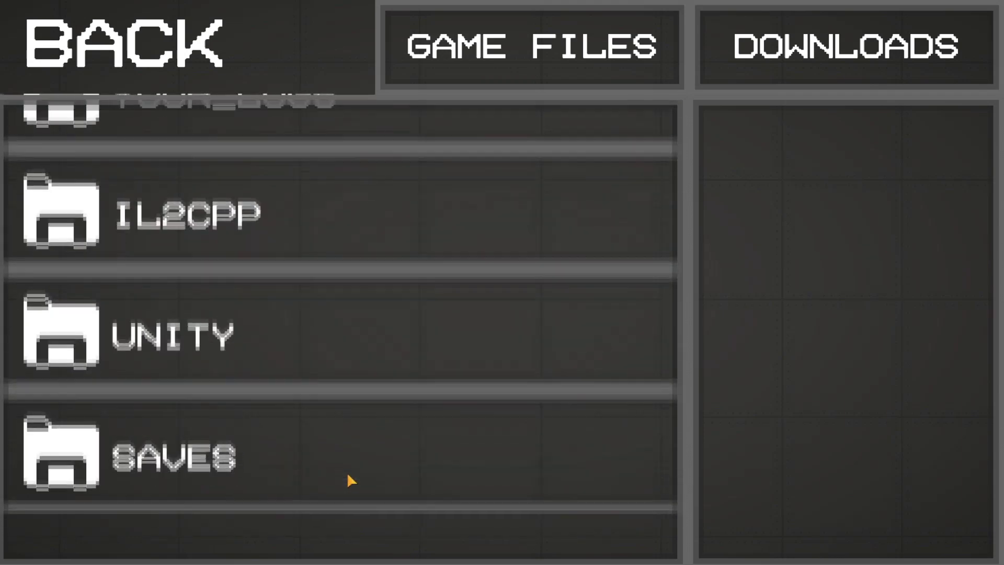
{"action": "scroll", "coordinate": [347, 471], "scroll_direction": "down", "scroll_amount": 2}
{"action": "scroll", "coordinate": [345, 472], "scroll_direction": "down", "scroll_amount": 2}
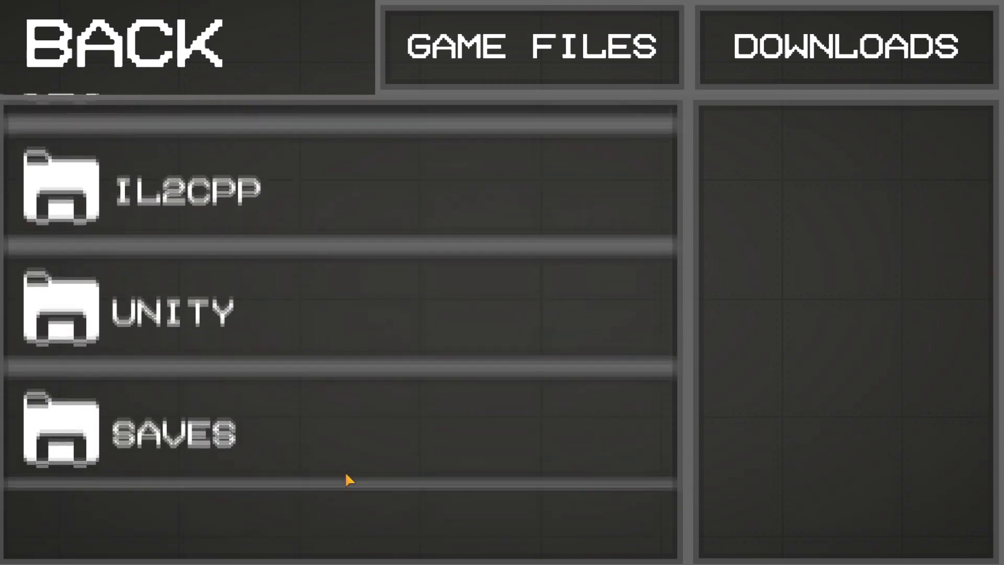
{"action": "scroll", "coordinate": [346, 471], "scroll_direction": "down", "scroll_amount": 2}
{"action": "scroll", "coordinate": [345, 472], "scroll_direction": "down", "scroll_amount": 2}
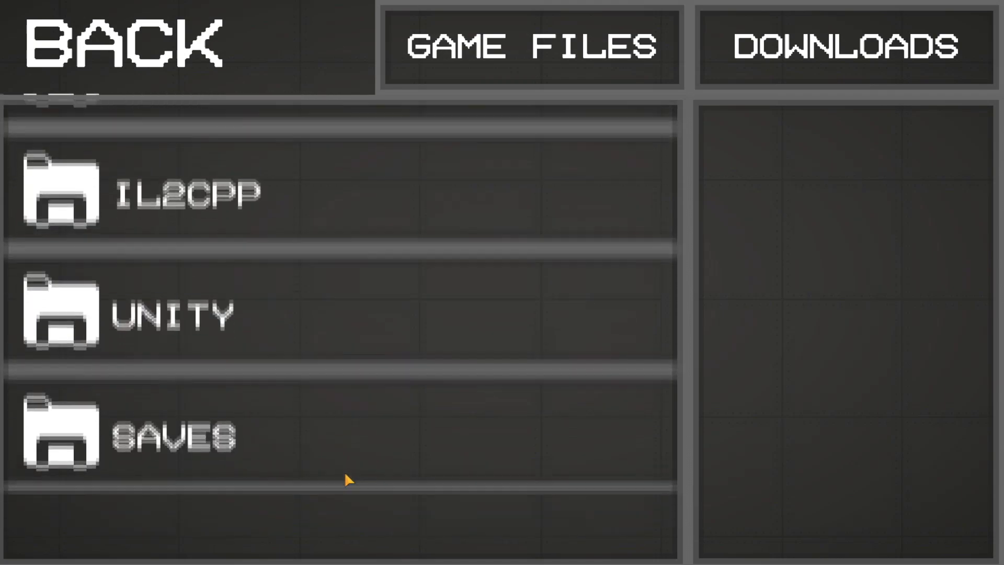
{"action": "scroll", "coordinate": [343, 471], "scroll_direction": "down", "scroll_amount": 2}
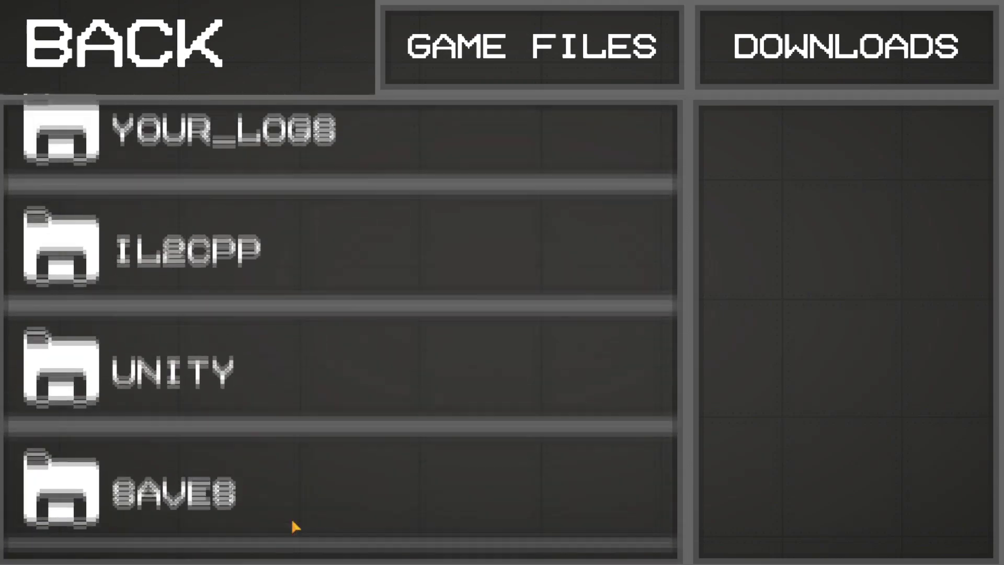
{"action": "scroll", "coordinate": [290, 514], "scroll_direction": "down", "scroll_amount": 2}
{"action": "scroll", "coordinate": [291, 513], "scroll_direction": "down", "scroll_amount": 2}
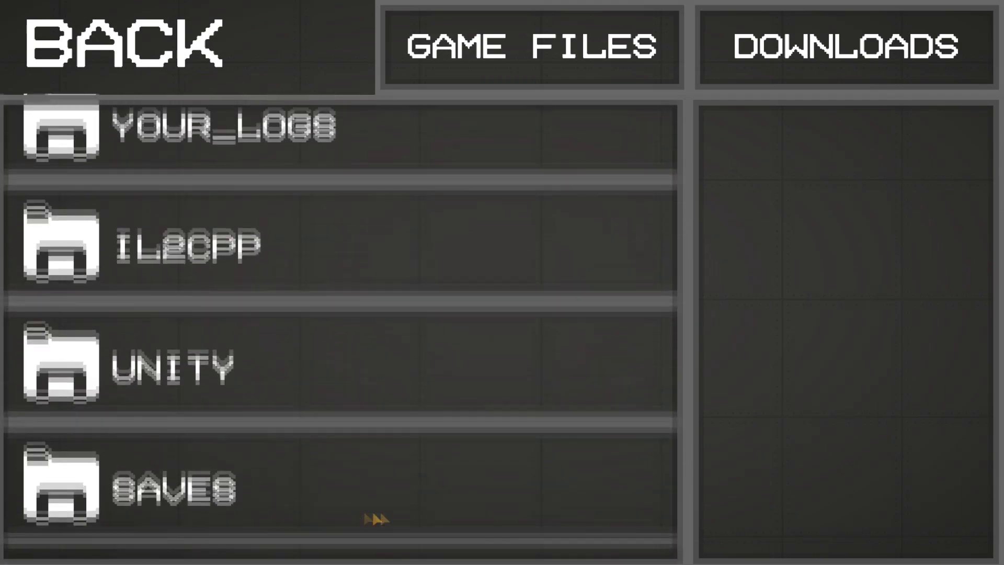
{"action": "scroll", "coordinate": [392, 506], "scroll_direction": "down", "scroll_amount": 2}
{"action": "scroll", "coordinate": [394, 509], "scroll_direction": "down", "scroll_amount": 2}
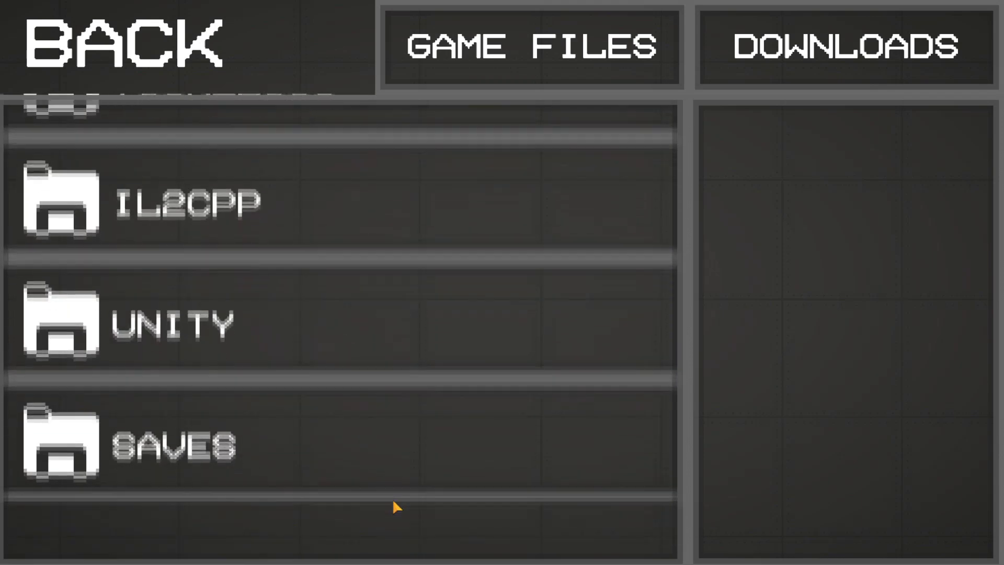
{"action": "scroll", "coordinate": [393, 502], "scroll_direction": "down", "scroll_amount": 2}
{"action": "scroll", "coordinate": [391, 501], "scroll_direction": "down", "scroll_amount": 2}
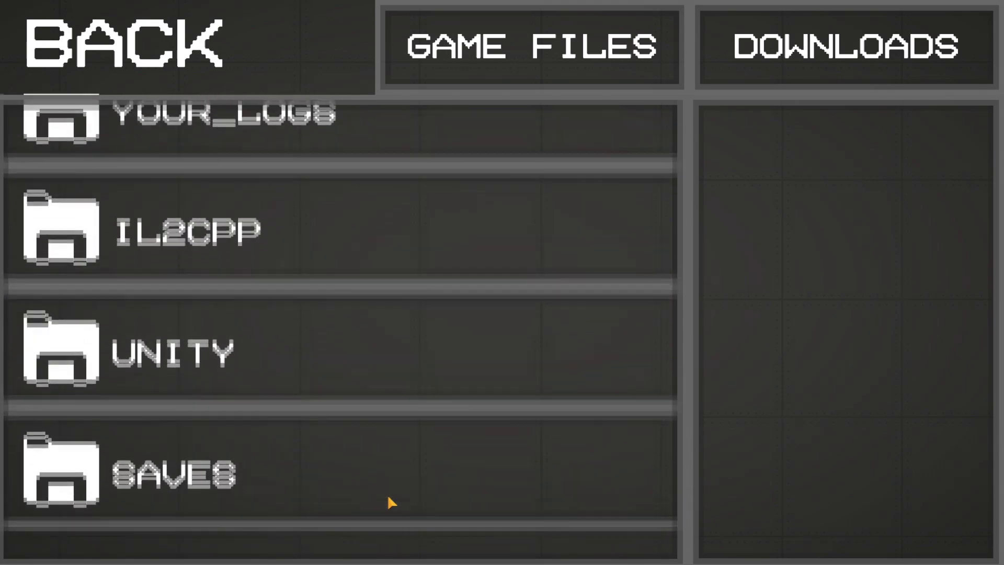
{"action": "scroll", "coordinate": [388, 494], "scroll_direction": "up", "scroll_amount": 2}
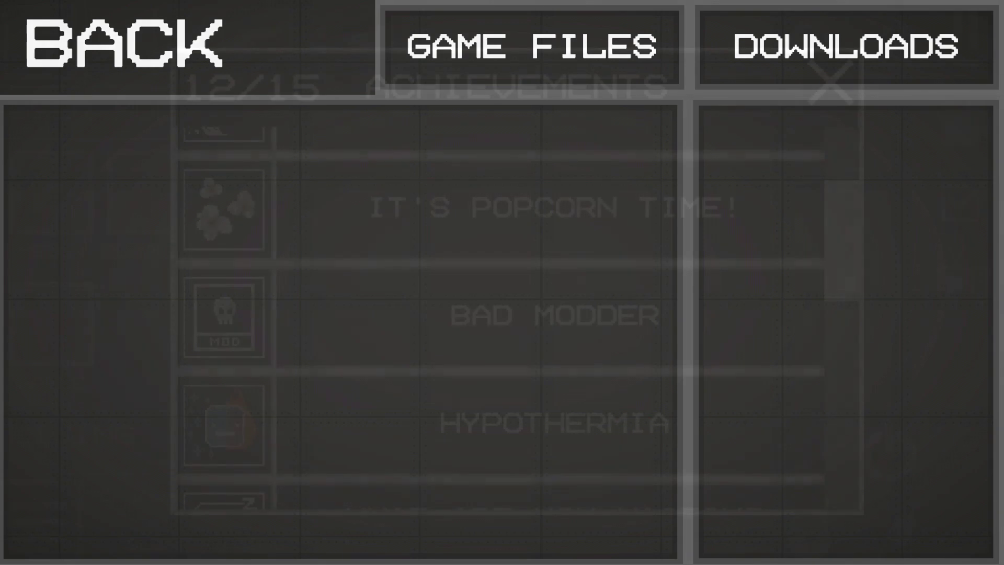
Leave the file manager with Escape and Back to reach the mod editor.
{"action": "key", "text": "Escape"}
{"action": "left_click", "coordinate": [455, 470]}
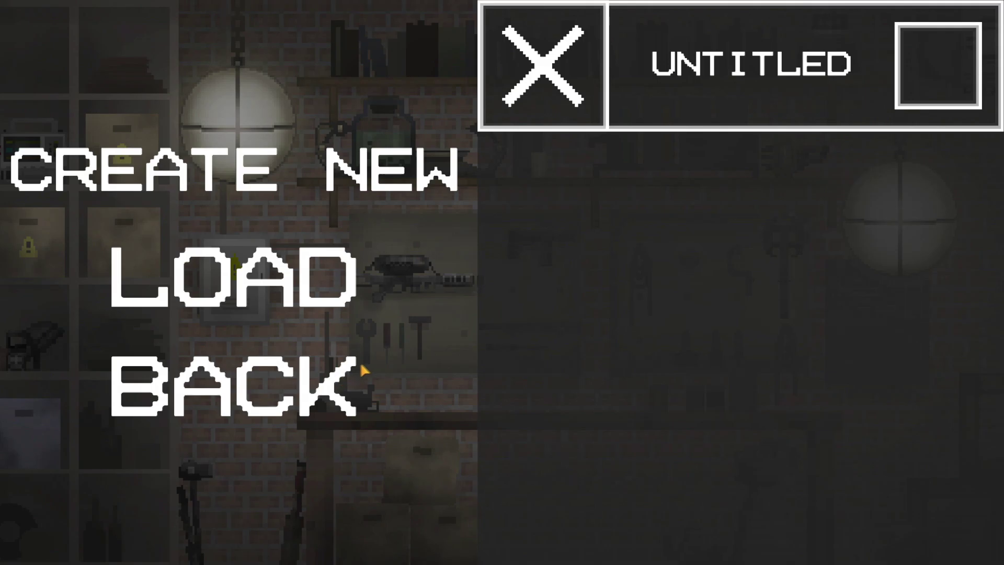
Load the Auto Save map from the main menu and open the spawnable items panel.
{"action": "left_click", "coordinate": [357, 376]}
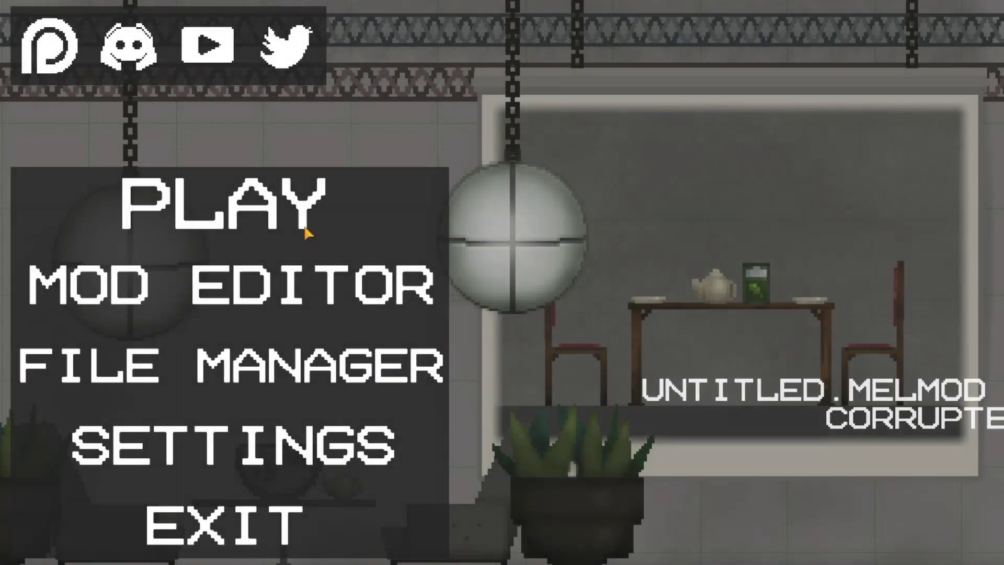
{"action": "left_click", "coordinate": [305, 229]}
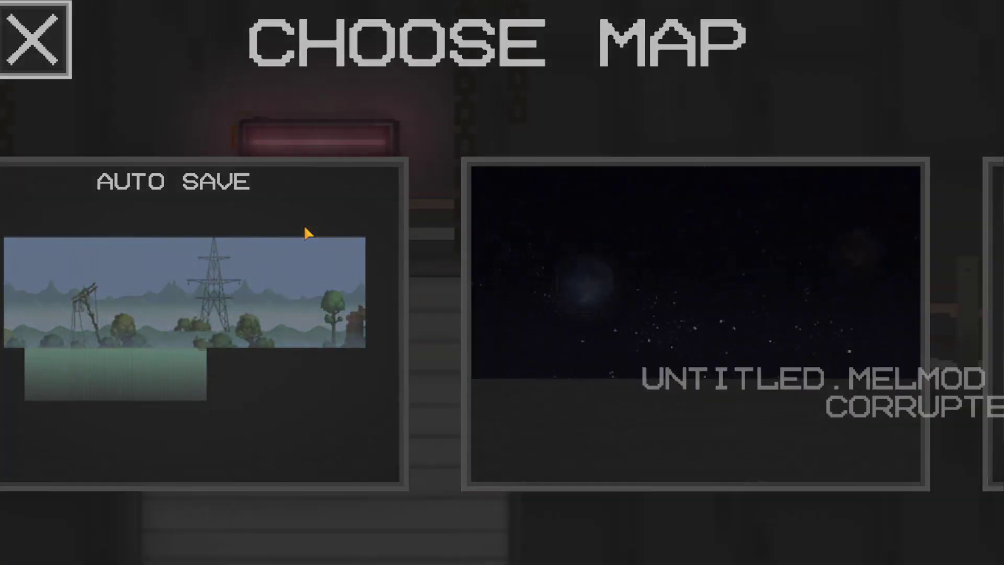
{"action": "left_click", "coordinate": [305, 233]}
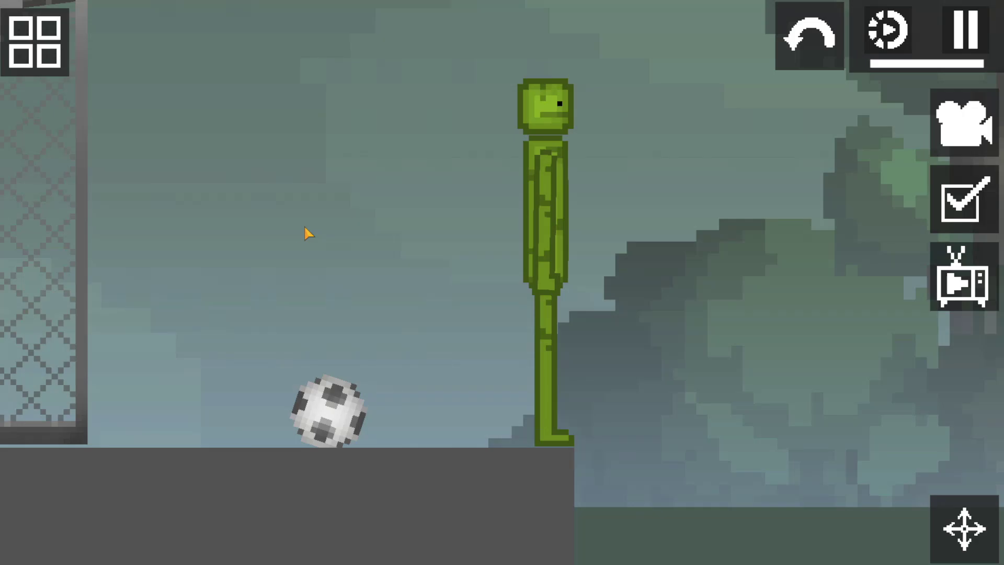
{"action": "left_click", "coordinate": [49, 68]}
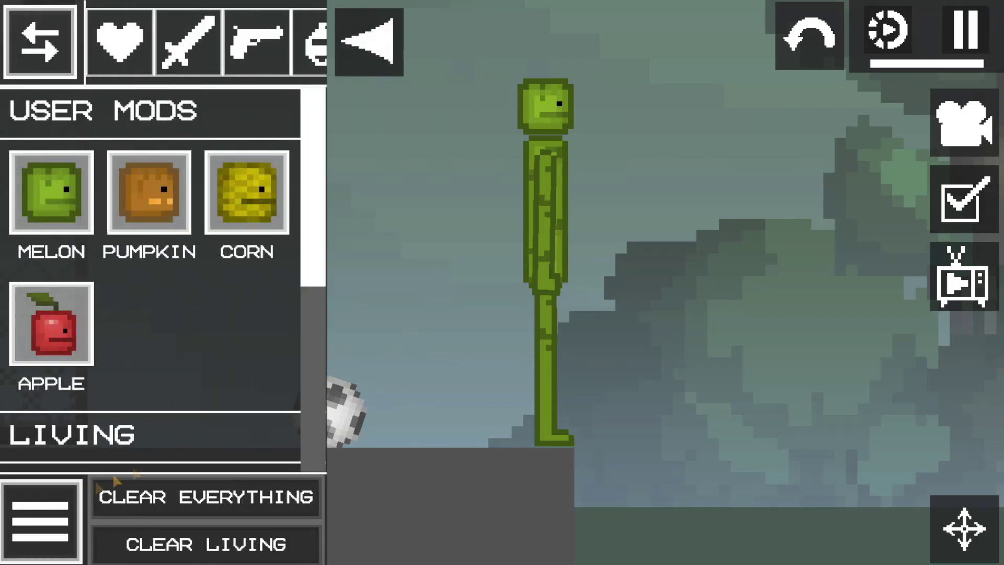
Look over the achievements list from the pause menu, then resume the game.
{"action": "left_click", "coordinate": [42, 518]}
{"action": "left_click", "coordinate": [488, 365]}
{"action": "scroll", "coordinate": [828, 355], "scroll_direction": "down", "scroll_amount": 5}
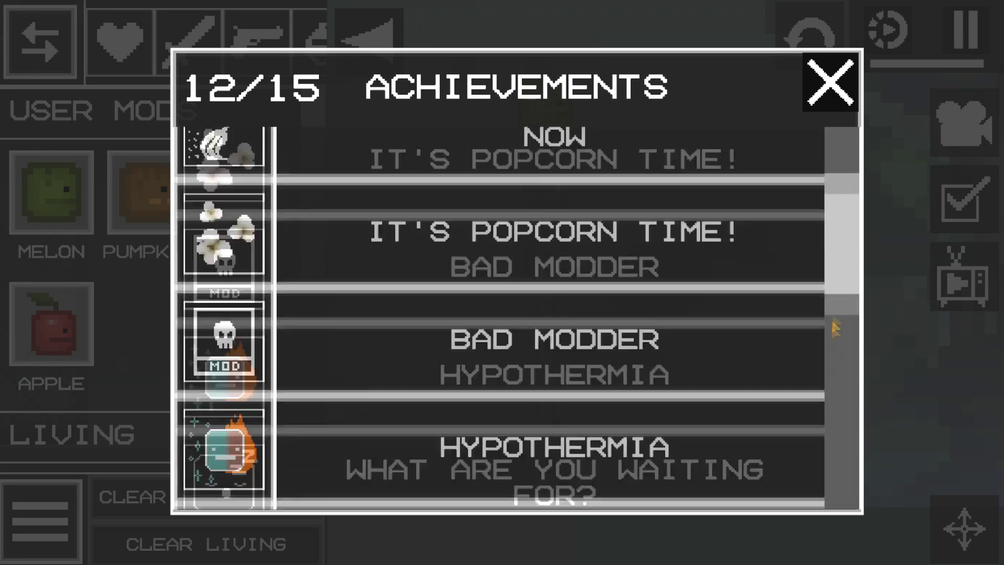
{"action": "scroll", "coordinate": [831, 338], "scroll_direction": "up", "scroll_amount": 2}
{"action": "scroll", "coordinate": [833, 308], "scroll_direction": "up", "scroll_amount": 2}
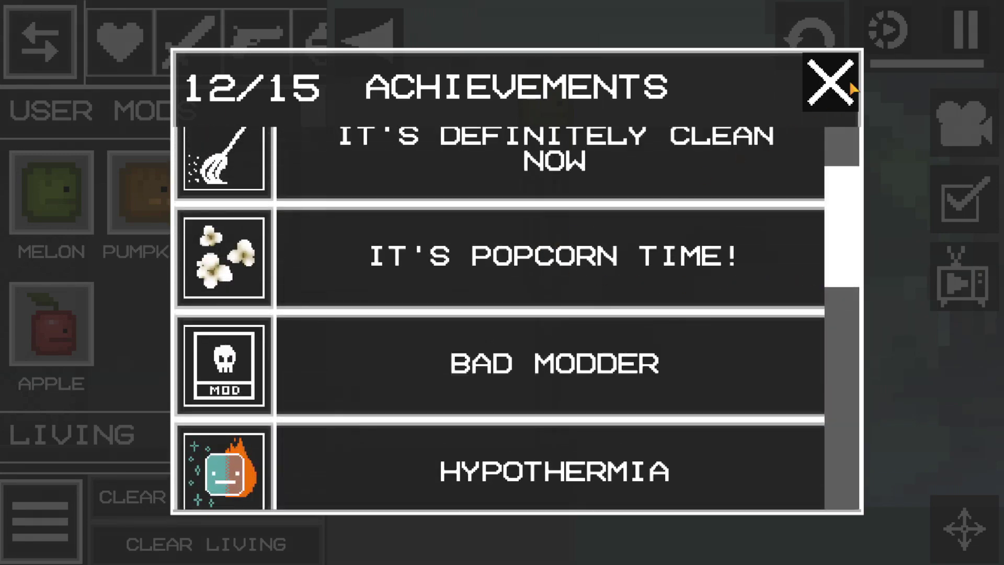
{"action": "left_click", "coordinate": [832, 82]}
{"action": "left_click", "coordinate": [398, 168]}
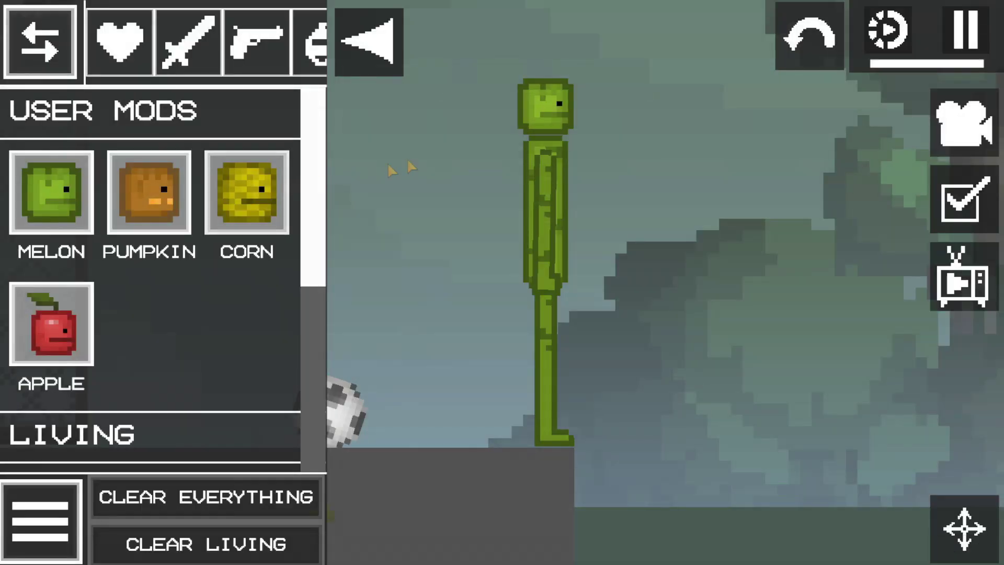
Spawn a corn figure upright beside the goal, burn it, then pause.
{"action": "left_click", "coordinate": [403, 169]}
{"action": "scroll", "coordinate": [665, 283], "scroll_direction": "down", "scroll_amount": 5}
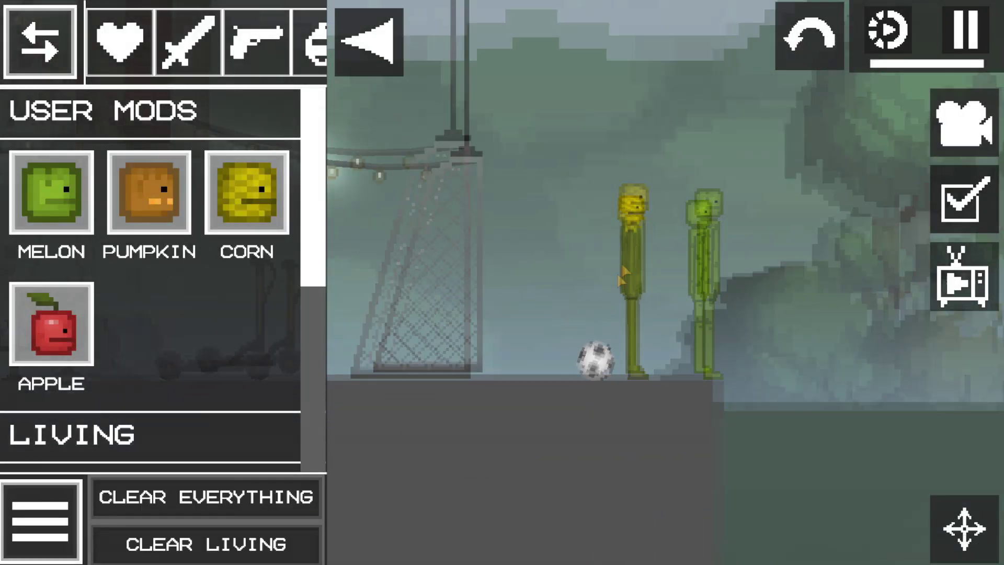
{"action": "left_click_drag", "start_coordinate": [518, 189], "coordinate": [502, 223]}
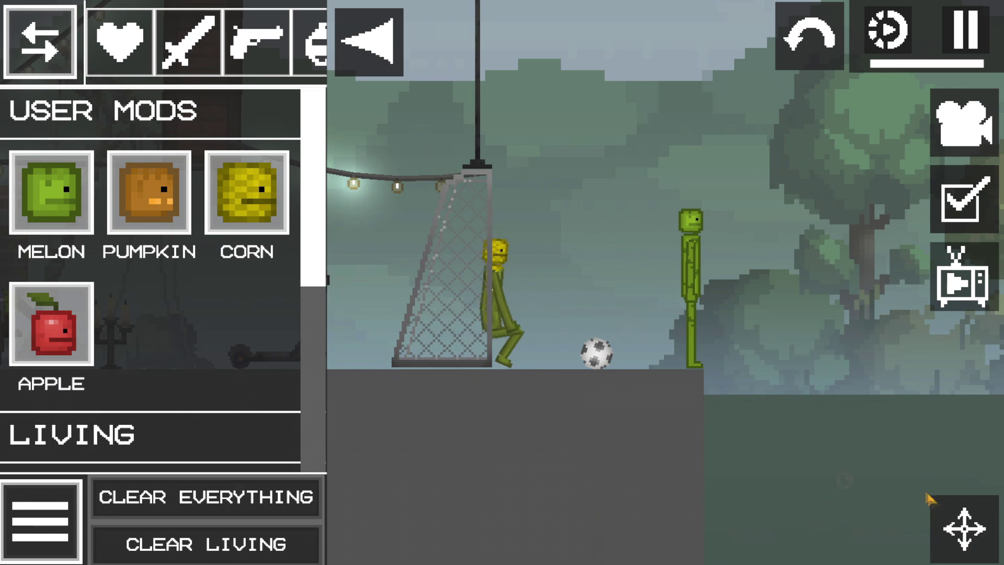
{"action": "left_click", "coordinate": [960, 526]}
{"action": "left_click", "coordinate": [745, 469]}
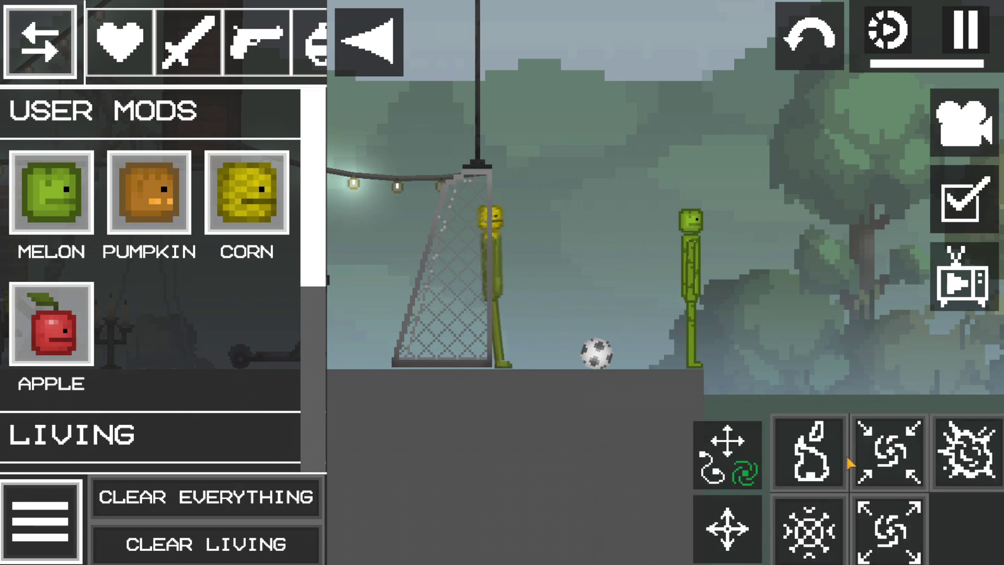
{"action": "left_click", "coordinate": [808, 455]}
{"action": "left_click_drag", "start_coordinate": [540, 208], "coordinate": [508, 251]}
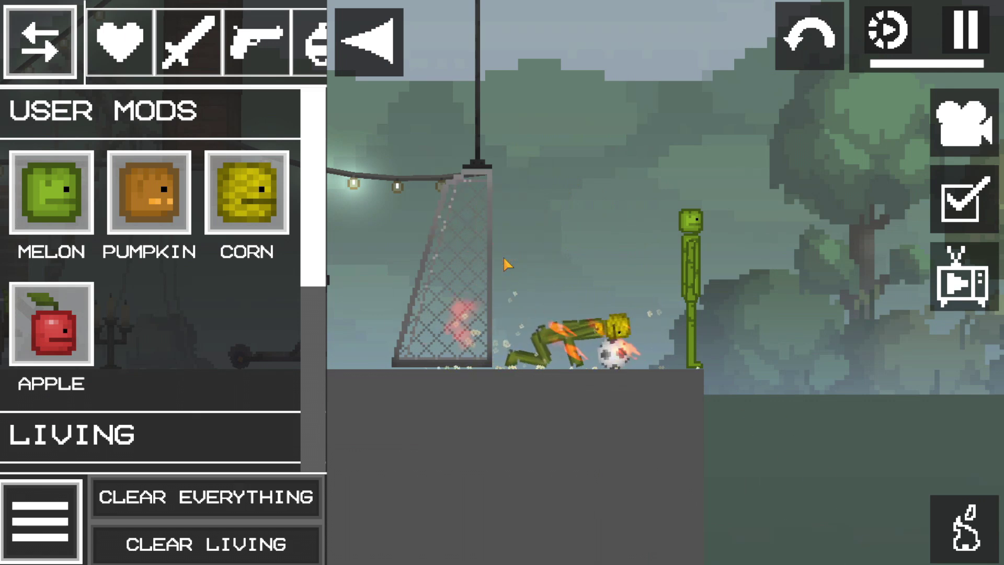
{"action": "left_click", "coordinate": [40, 522]}
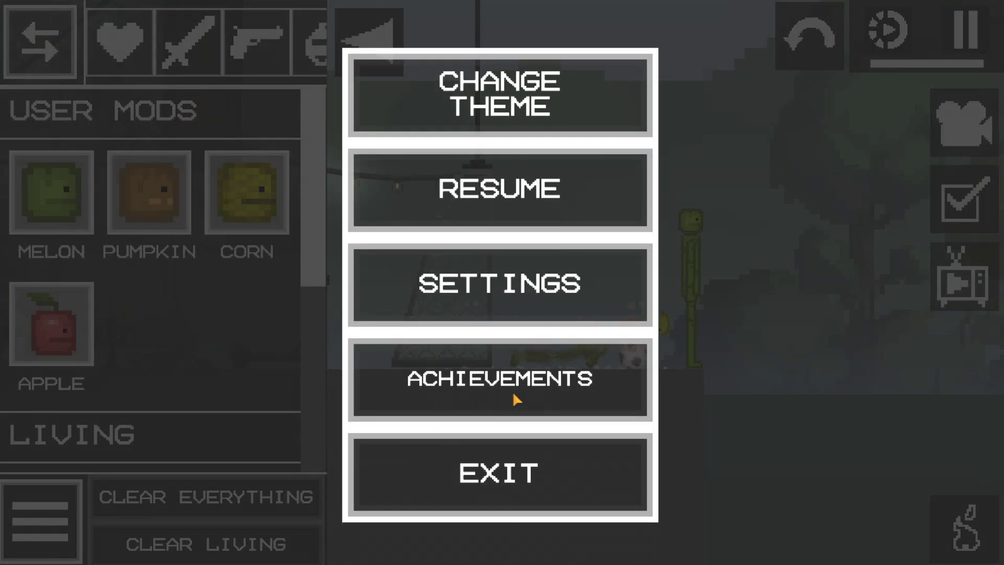
Review the achievements, resume, and remove every object with Clear Everything.
{"action": "left_click", "coordinate": [514, 398]}
{"action": "scroll", "coordinate": [852, 235], "scroll_direction": "up", "scroll_amount": 2}
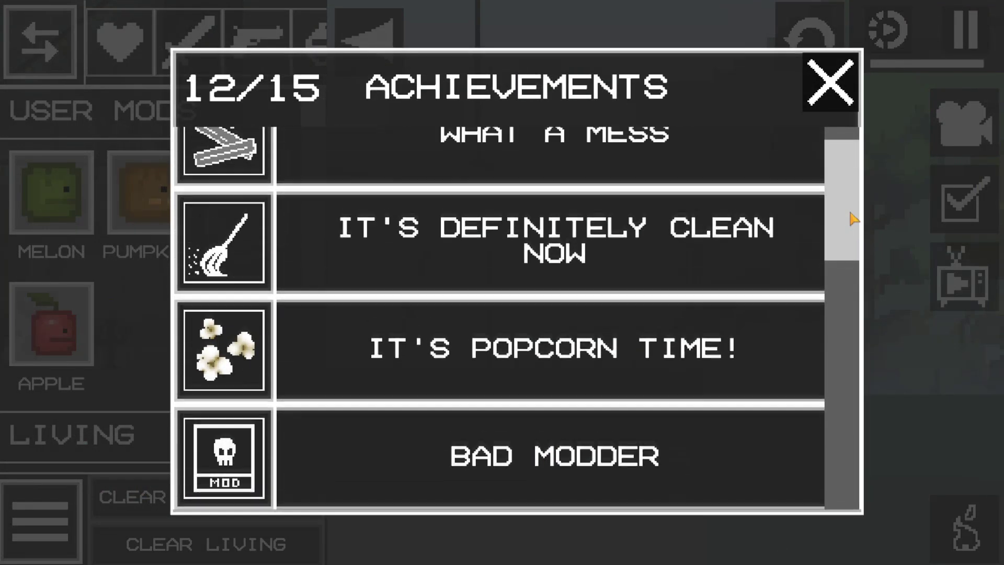
{"action": "scroll", "coordinate": [854, 189], "scroll_direction": "up", "scroll_amount": 1}
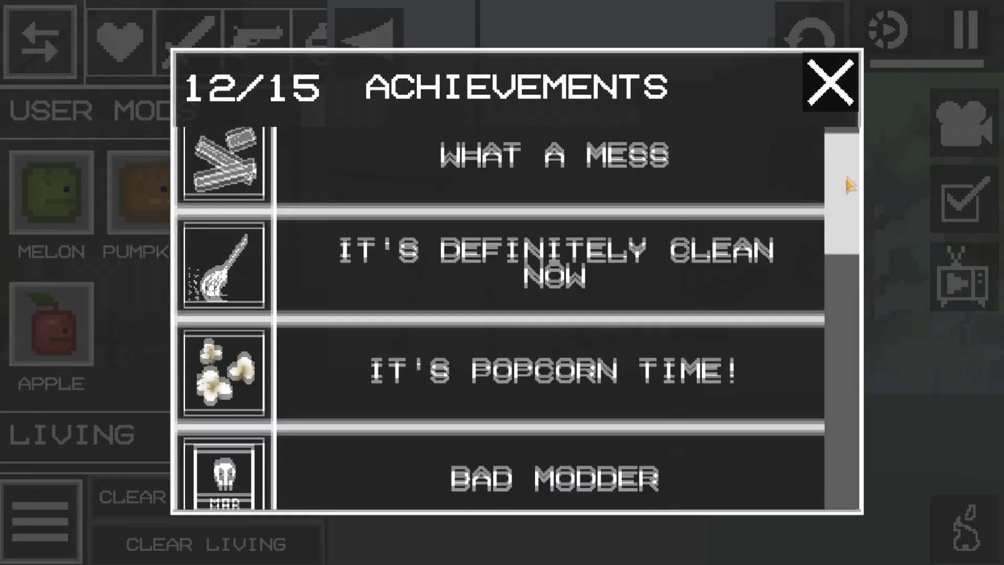
{"action": "left_click_drag", "start_coordinate": [847, 186], "coordinate": [843, 119]}
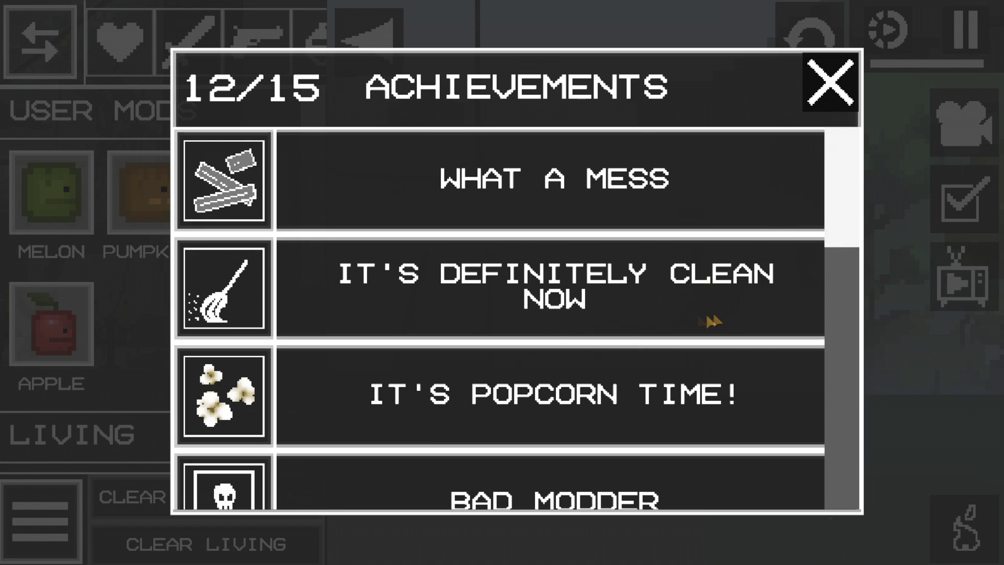
{"action": "left_click", "coordinate": [818, 100]}
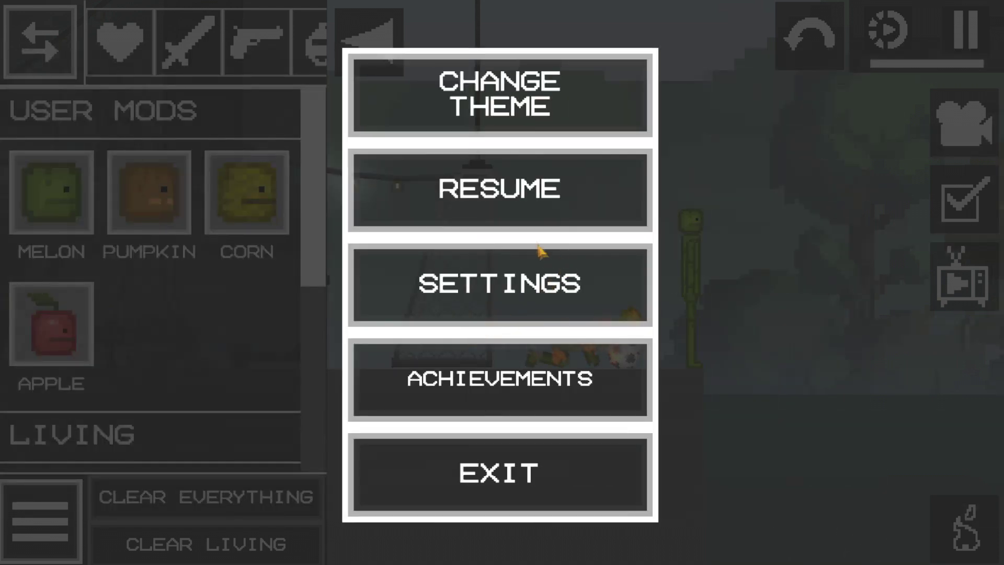
{"action": "left_click", "coordinate": [534, 214]}
{"action": "left_click", "coordinate": [243, 503]}
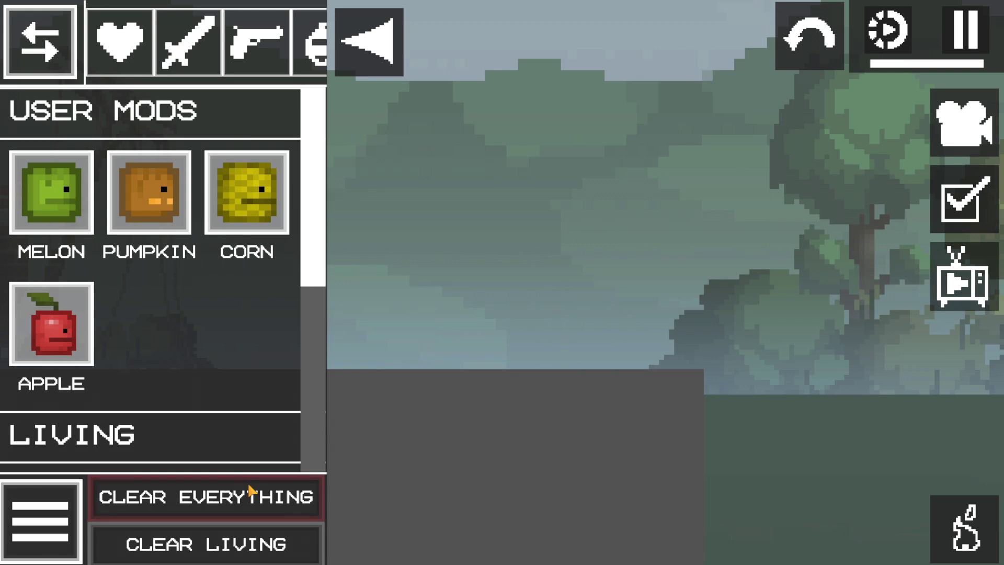
{"action": "left_click", "coordinate": [250, 493]}
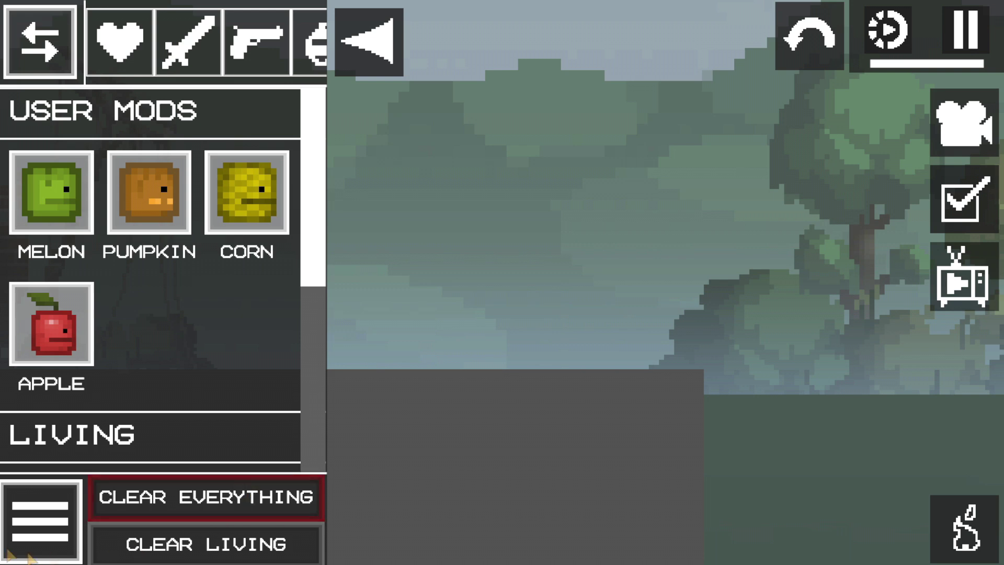
Recheck the achievements list from the pause menu and close it.
{"action": "left_click", "coordinate": [63, 511]}
{"action": "left_click", "coordinate": [549, 378]}
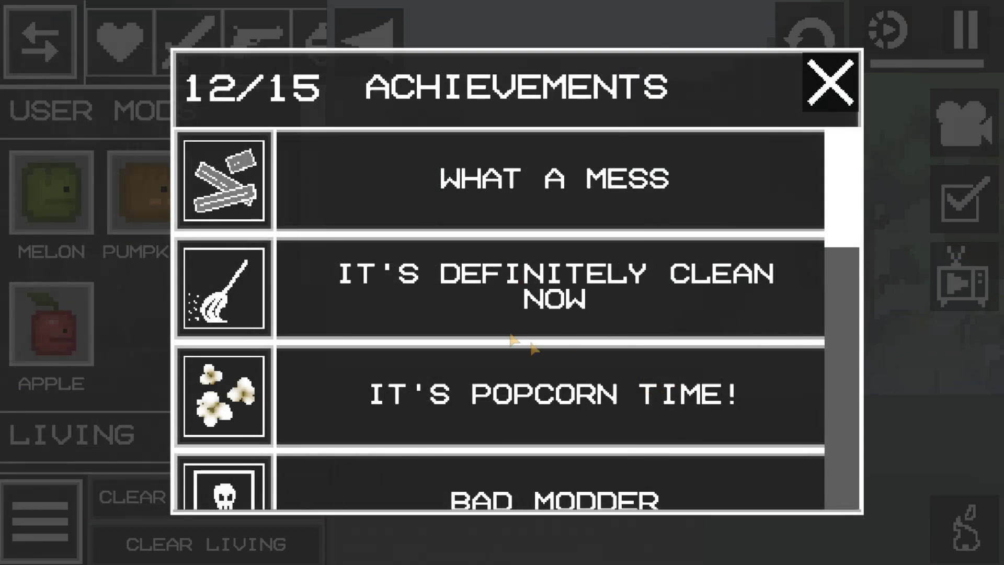
{"action": "left_click", "coordinate": [829, 84]}
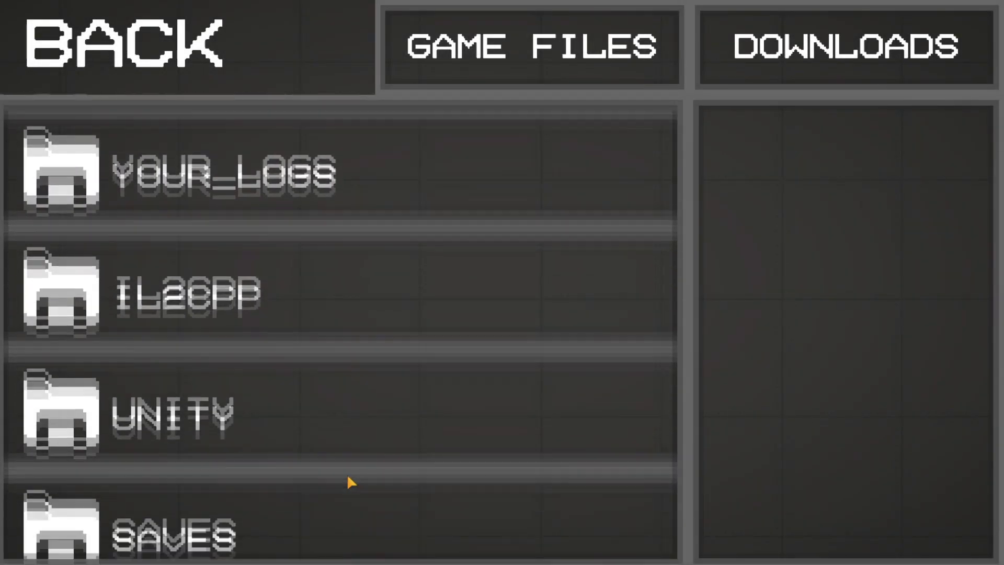
{"action": "scroll", "coordinate": [346, 474], "scroll_direction": "down", "scroll_amount": 2}
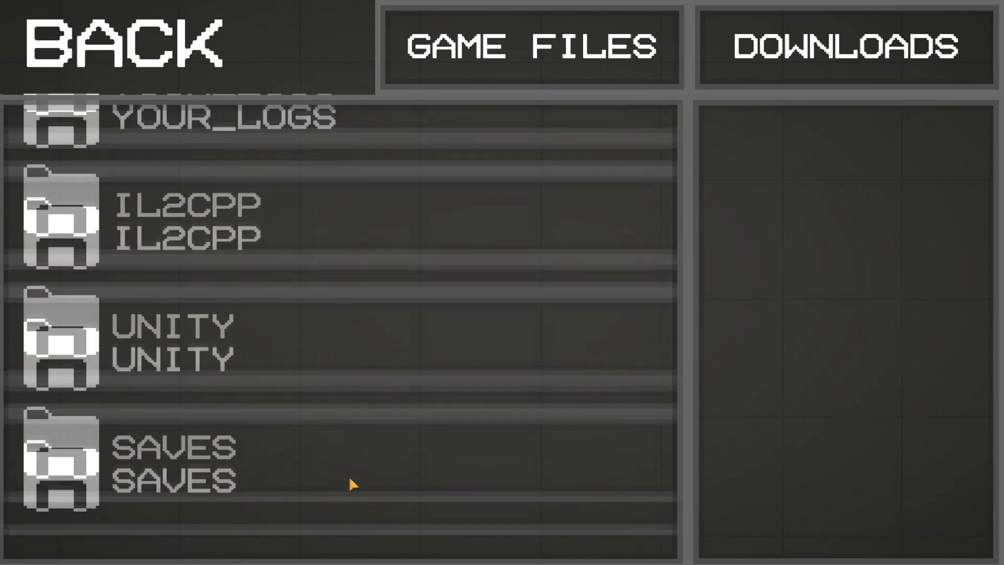
{"action": "scroll", "coordinate": [349, 477], "scroll_direction": "down", "scroll_amount": 2}
{"action": "scroll", "coordinate": [347, 481], "scroll_direction": "down", "scroll_amount": 1}
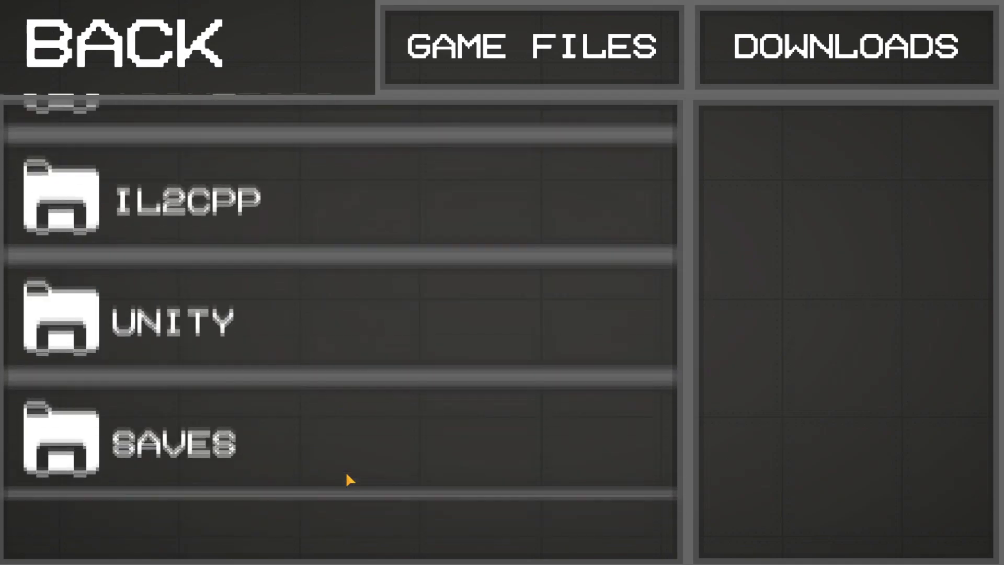